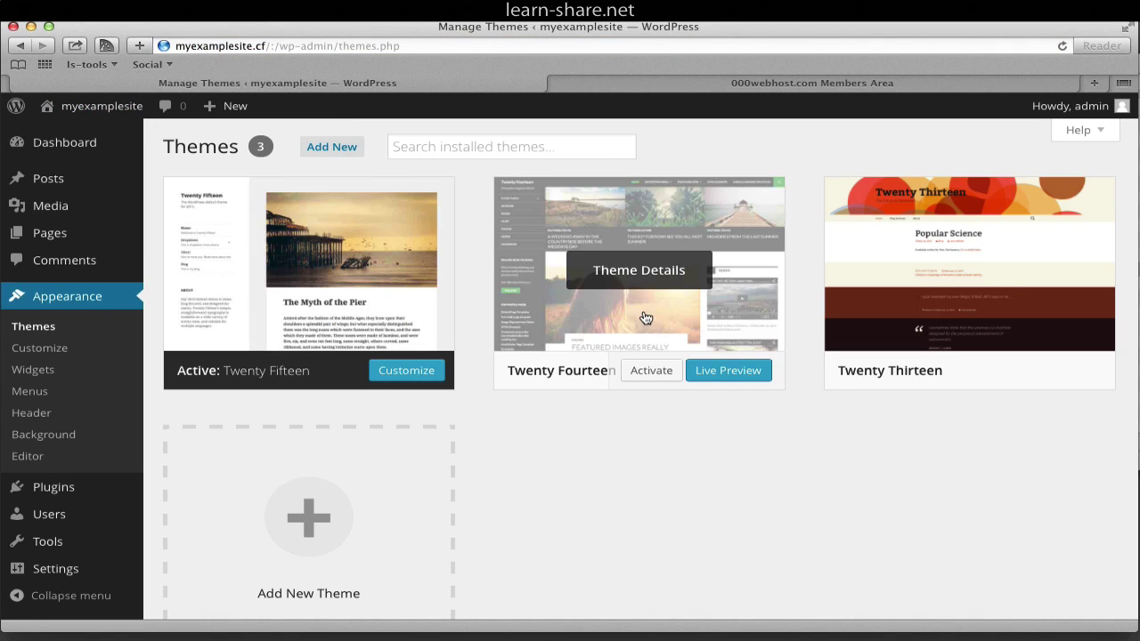
# Step: Activate the Twenty Fourteen theme and scroll through the live front page
pyautogui.click(671, 374)
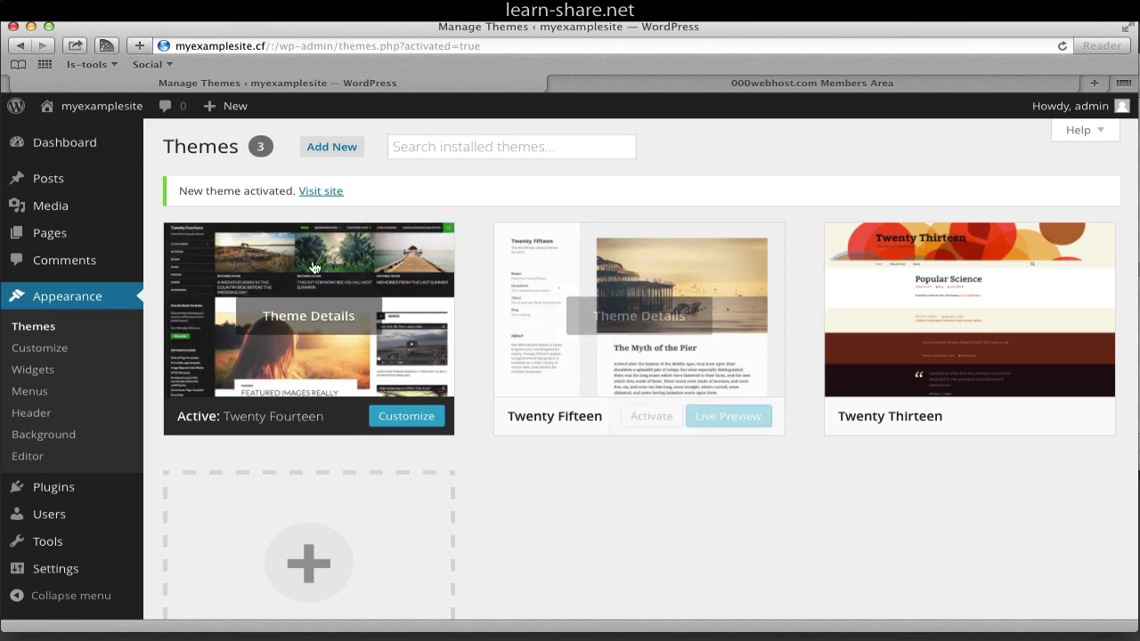
pyautogui.click(107, 106)
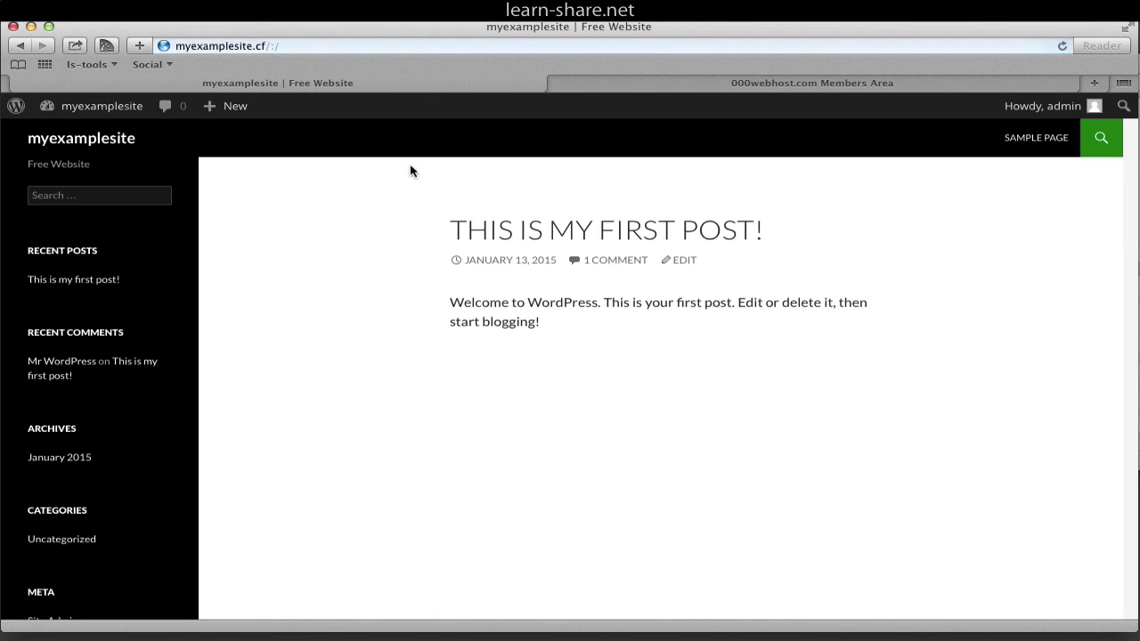
pyautogui.scroll(-5, 460, 402)
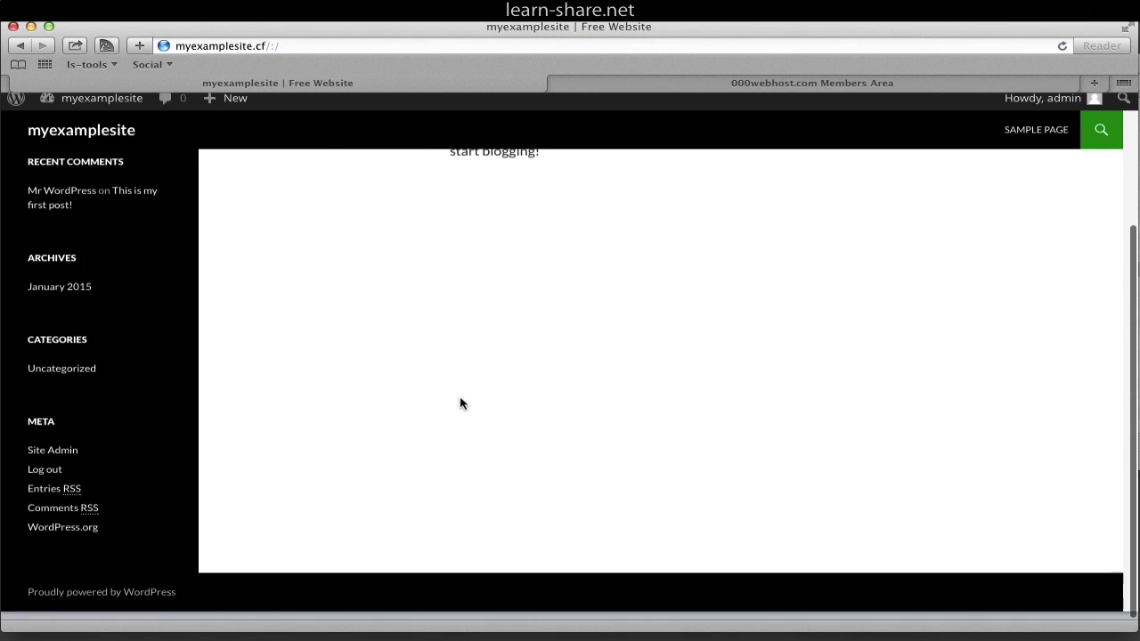
pyautogui.scroll(5, 461, 402)
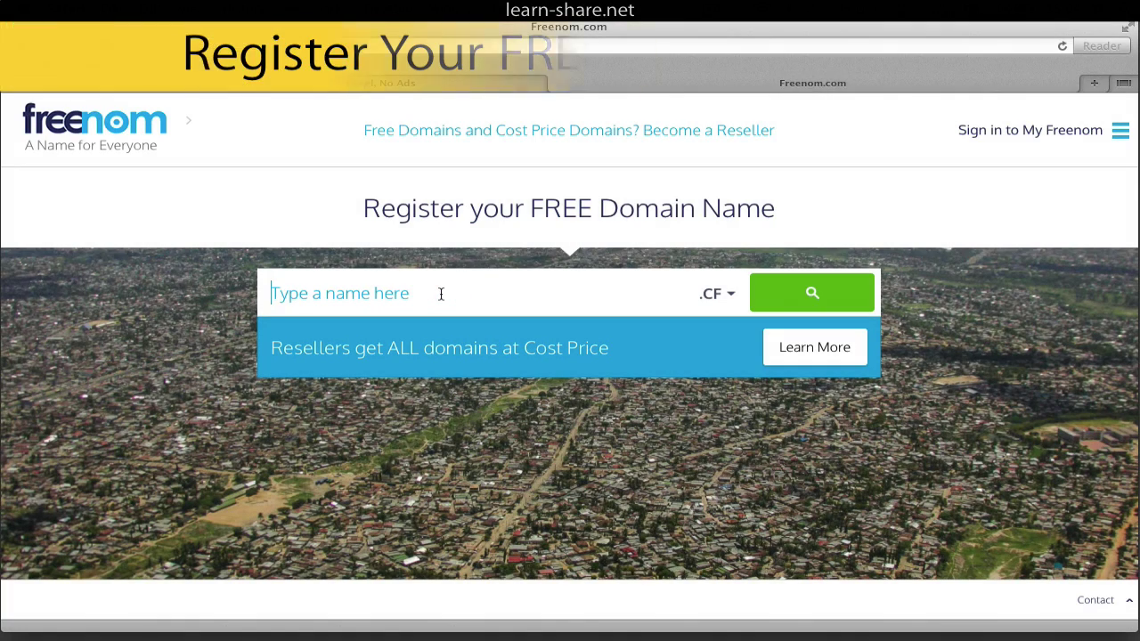
# Step: Search for the domain myexamplesite.cf and choose Use DNS for it
pyautogui.write('myexamplesite')
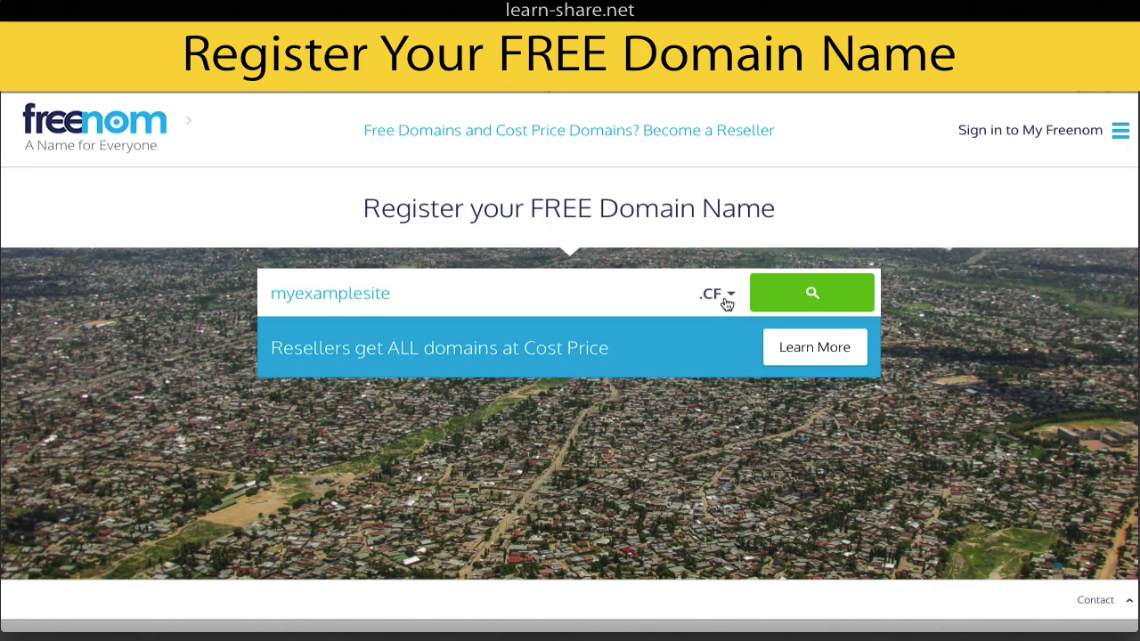
pyautogui.click(727, 296)
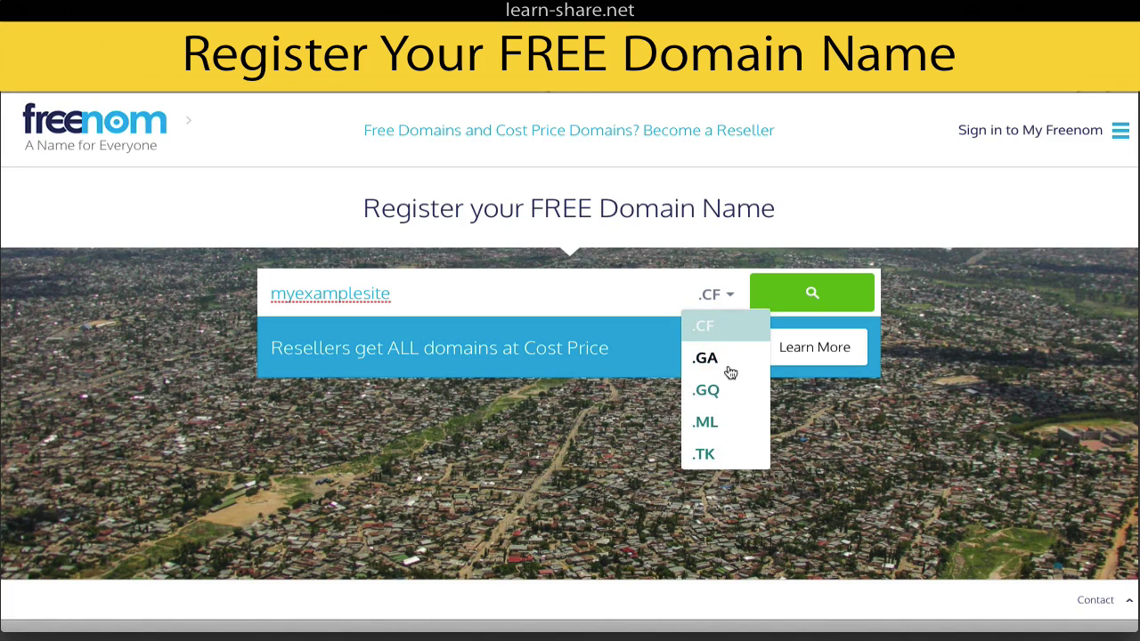
pyautogui.click(733, 324)
pyautogui.click(810, 294)
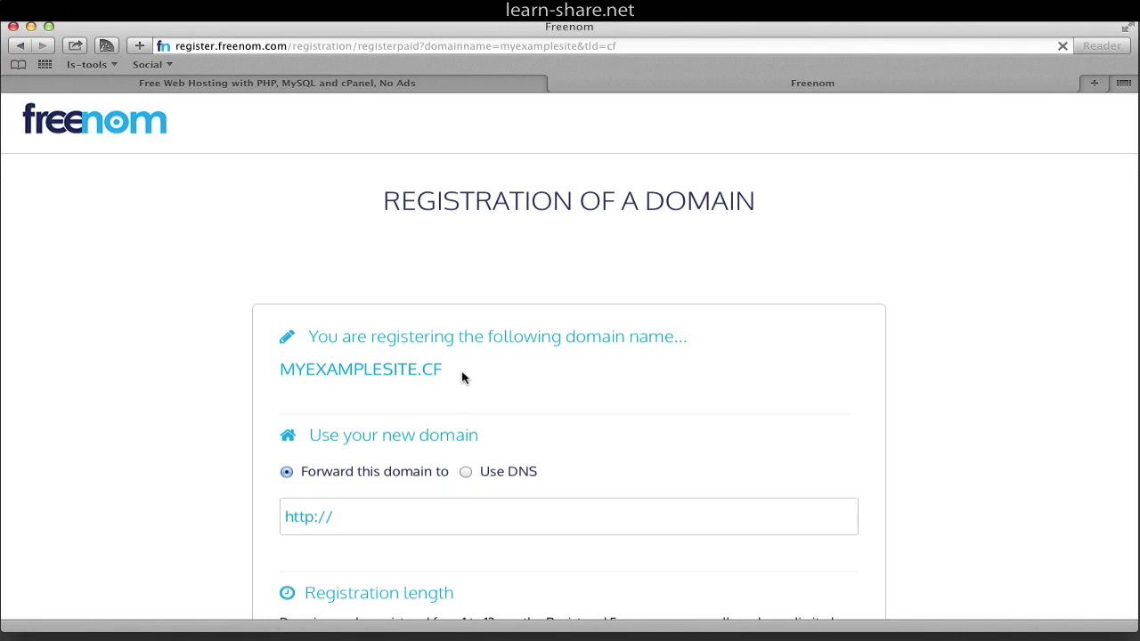
pyautogui.scroll(-3, 498, 377)
pyautogui.click(464, 333)
# Step: Set the registration length to 12 months and answer the T-shirt picture check
pyautogui.scroll(-2, 534, 445)
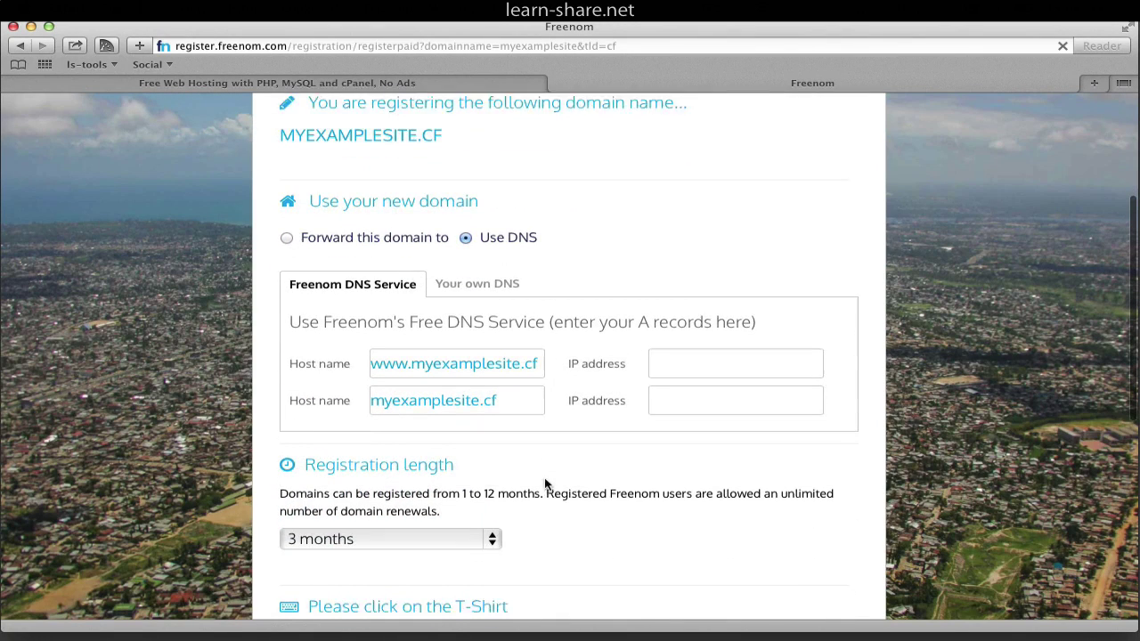
pyautogui.scroll(-1, 544, 477)
pyautogui.scroll(-2, 544, 478)
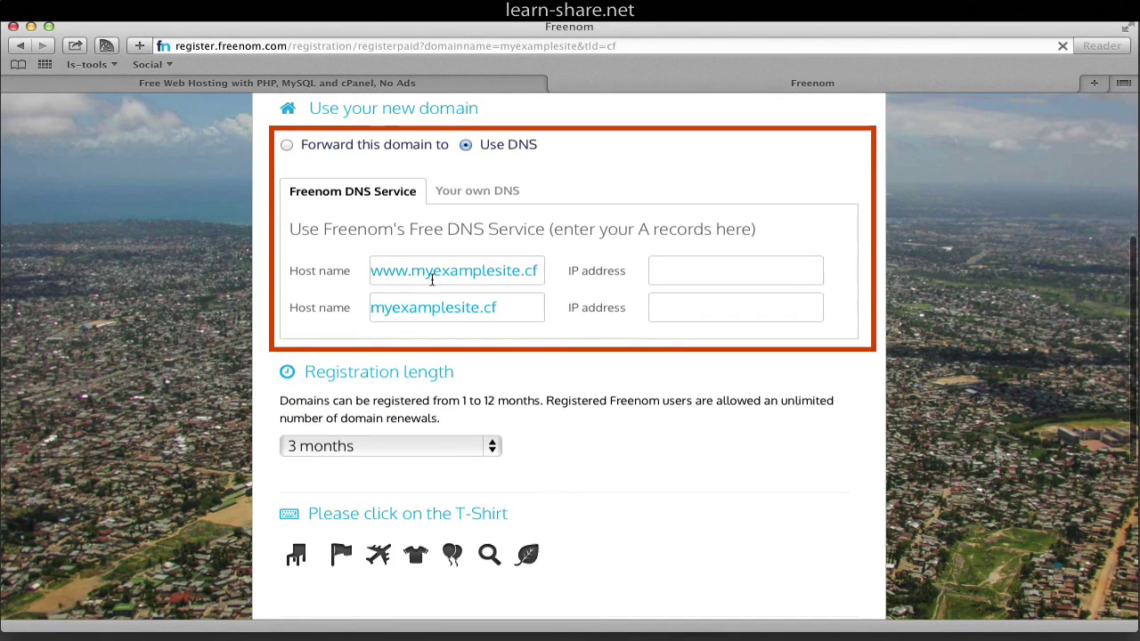
pyautogui.scroll(-3, 481, 376)
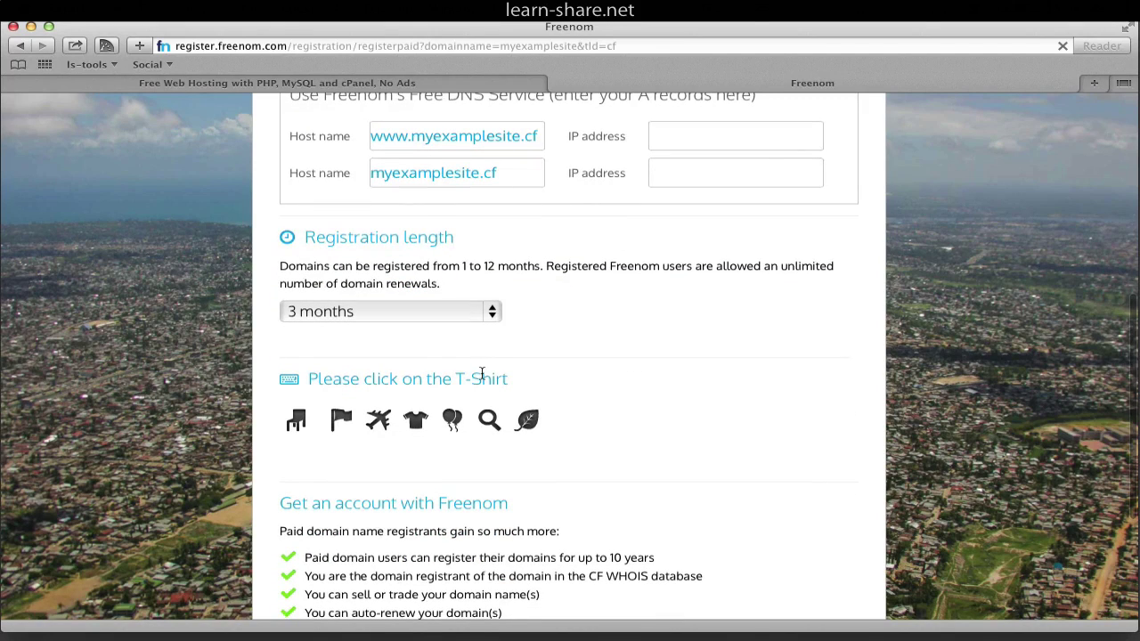
pyautogui.click(492, 312)
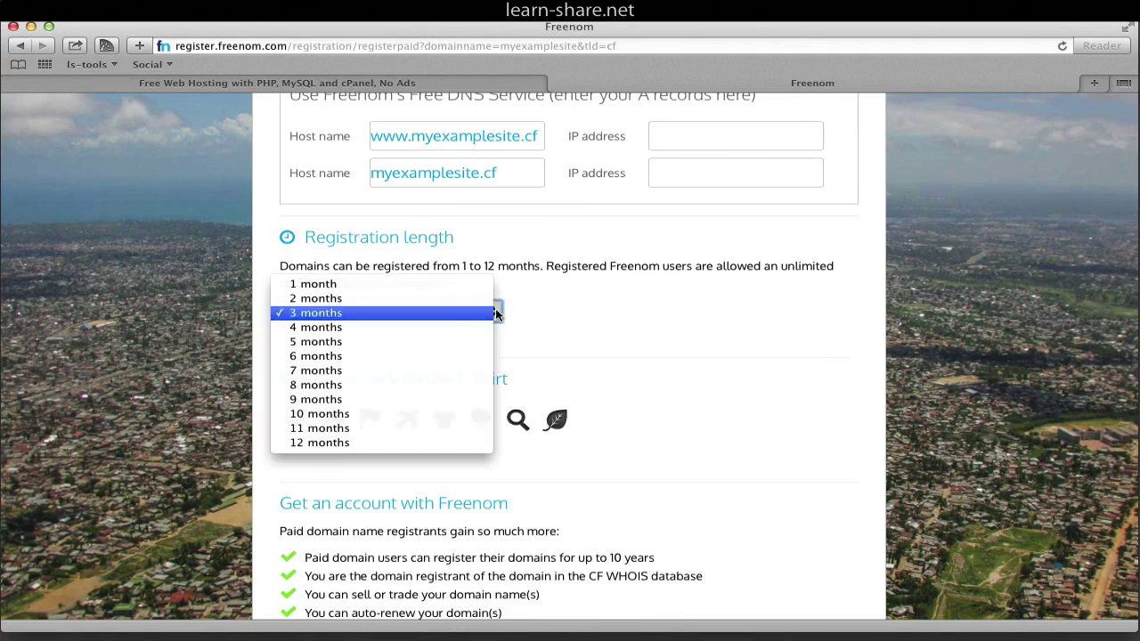
pyautogui.click(414, 443)
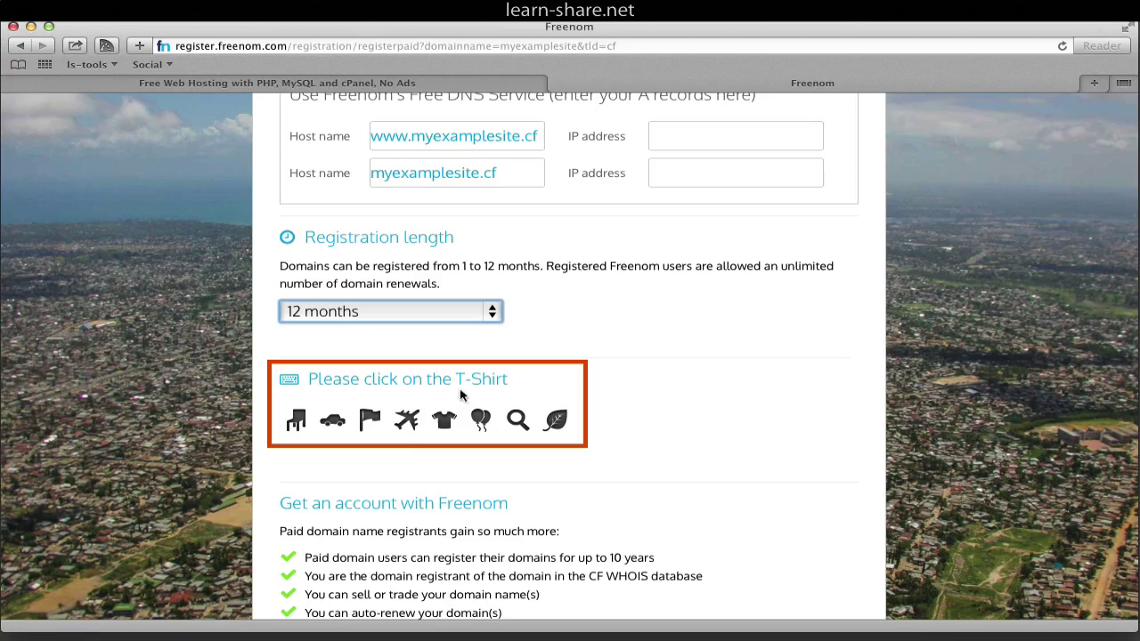
pyautogui.click(442, 420)
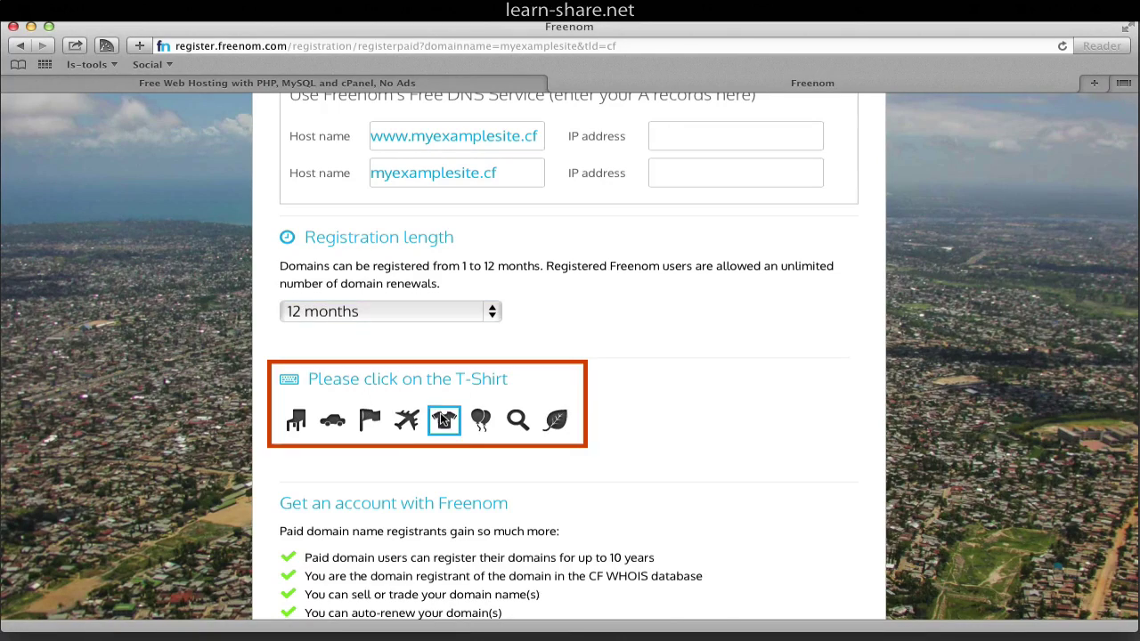
pyautogui.scroll(-5, 441, 417)
pyautogui.scroll(-2, 472, 419)
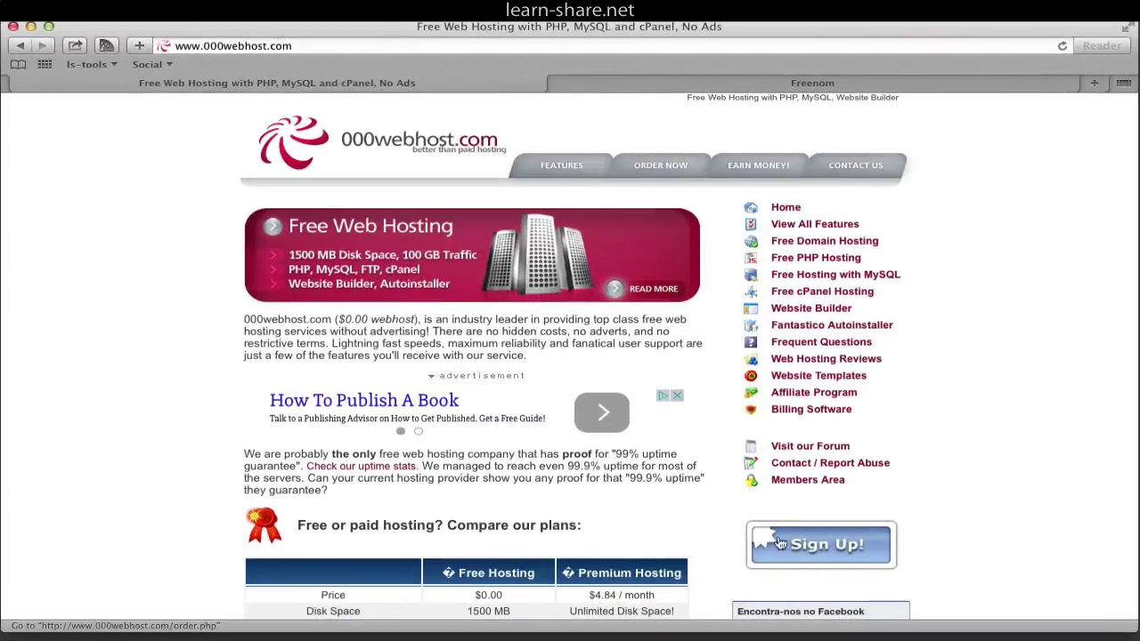
# Step: Start a free hosting order with myexamplesite.cf as the domain
pyautogui.click(830, 560)
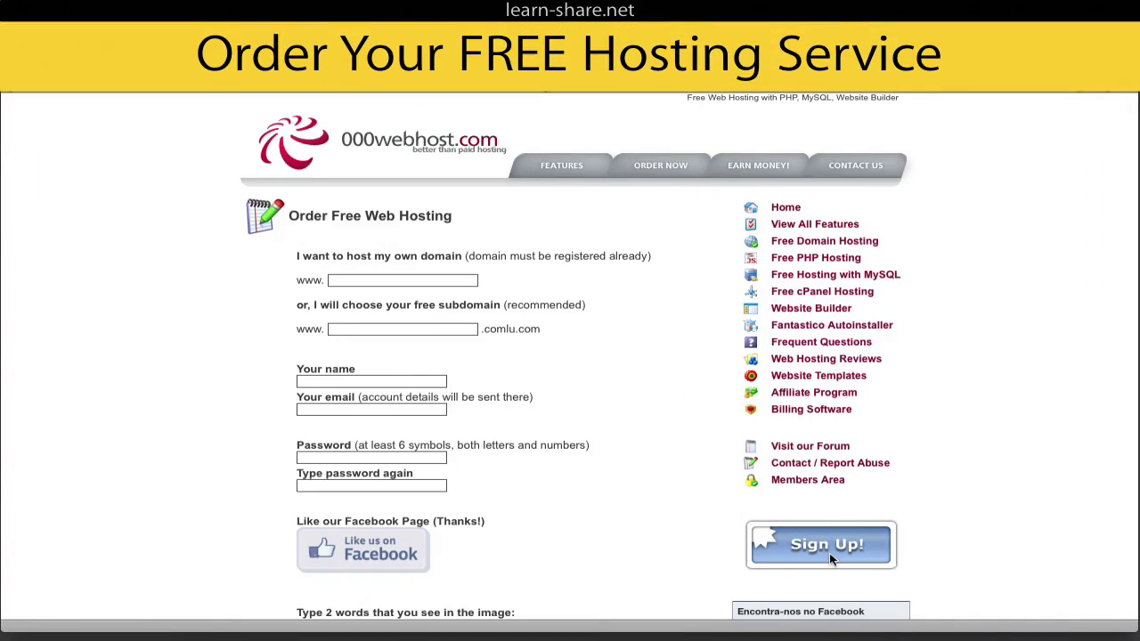
pyautogui.click(442, 278)
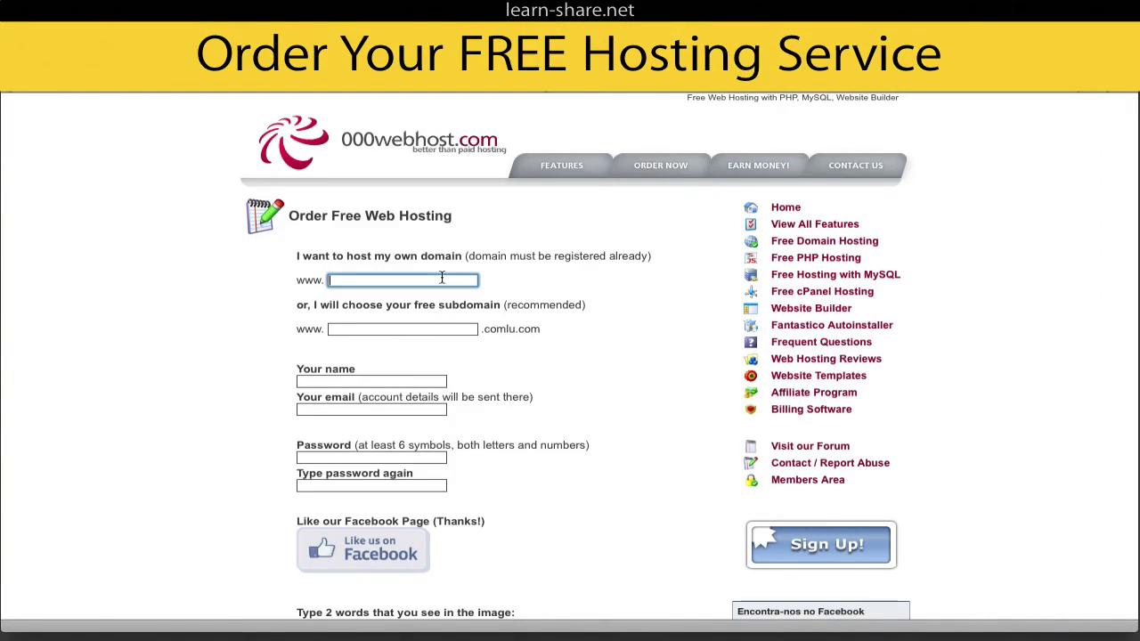
pyautogui.write('myexampl')
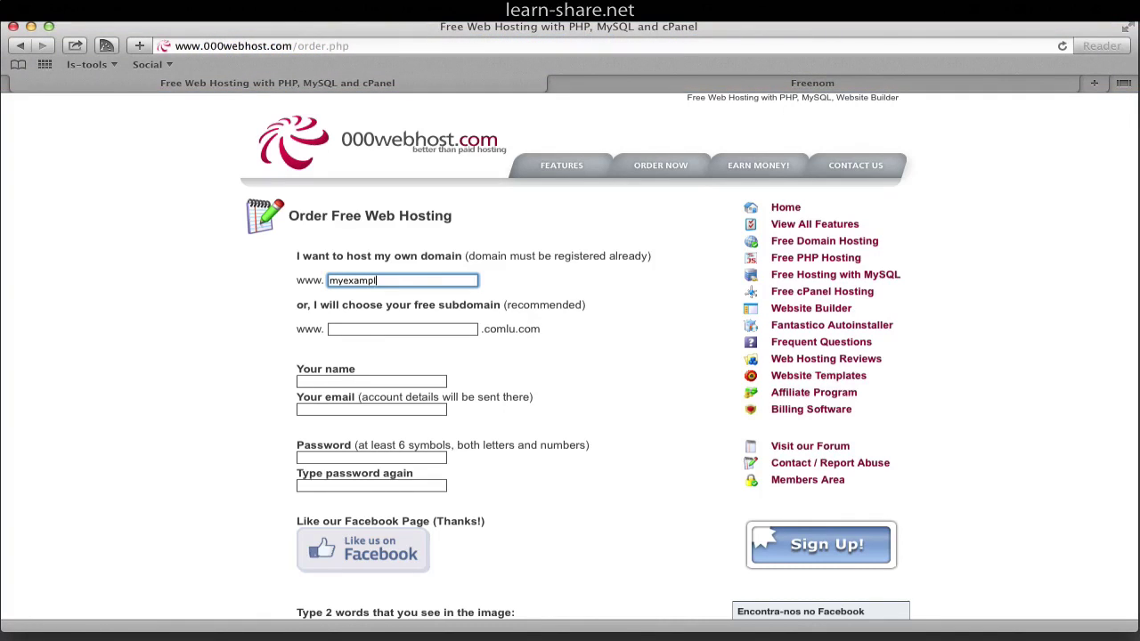
pyautogui.press('Tab')
pyautogui.press('Tab')
# Step: Enter the name, e-mail and password, agree to the terms and create the account
pyautogui.write('examp')
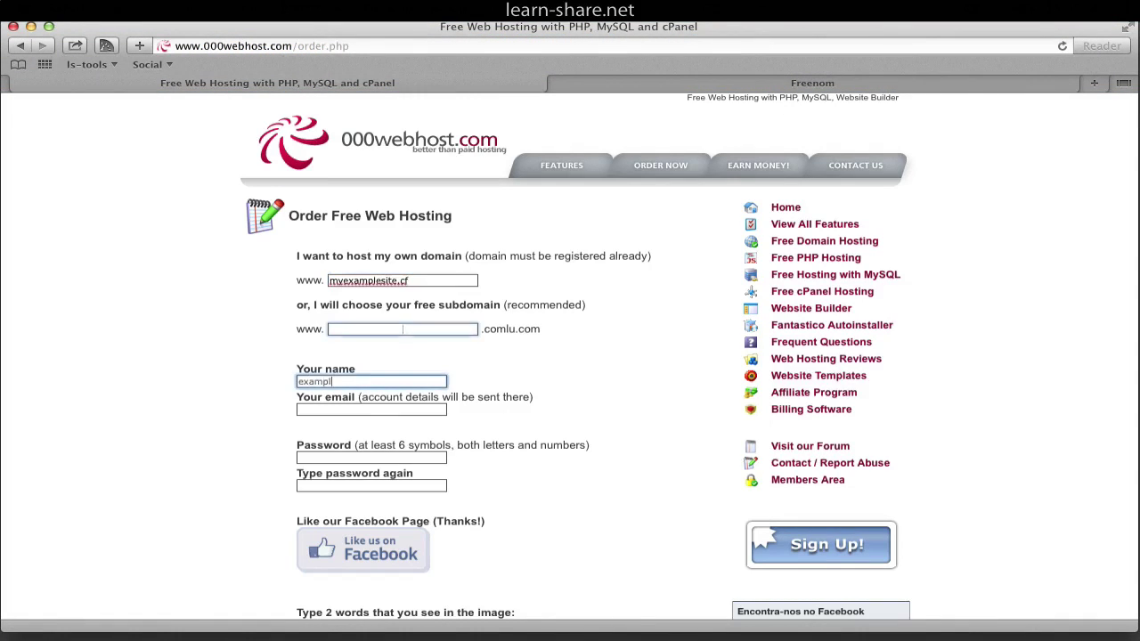
pyautogui.write('le')
pyautogui.press('Tab')
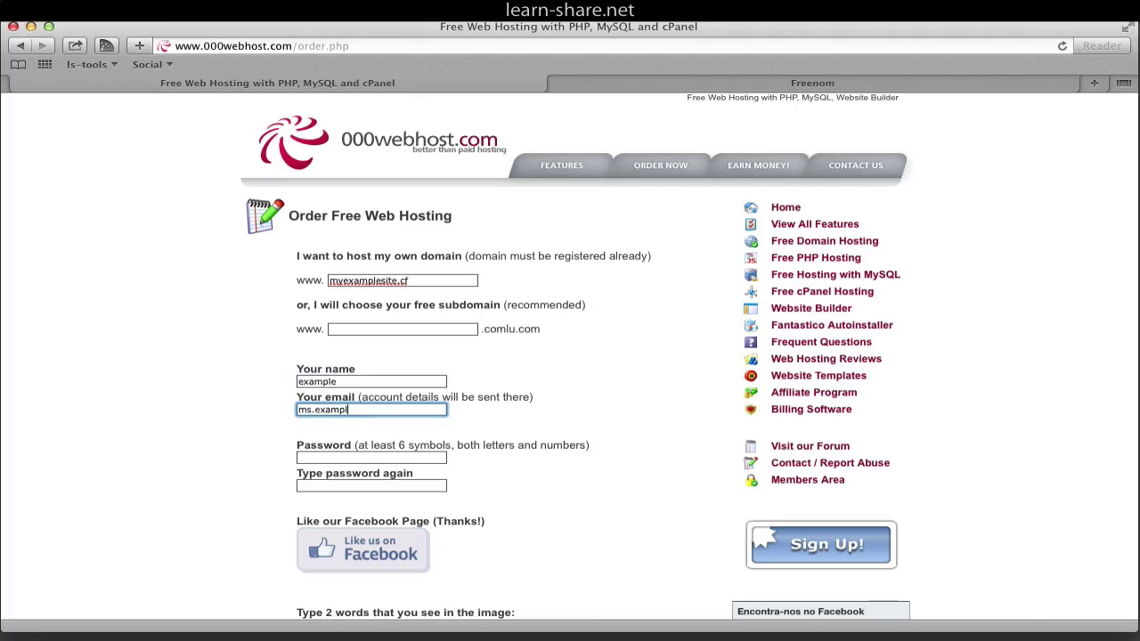
pyautogui.press('Tab')
pyautogui.write('ex')
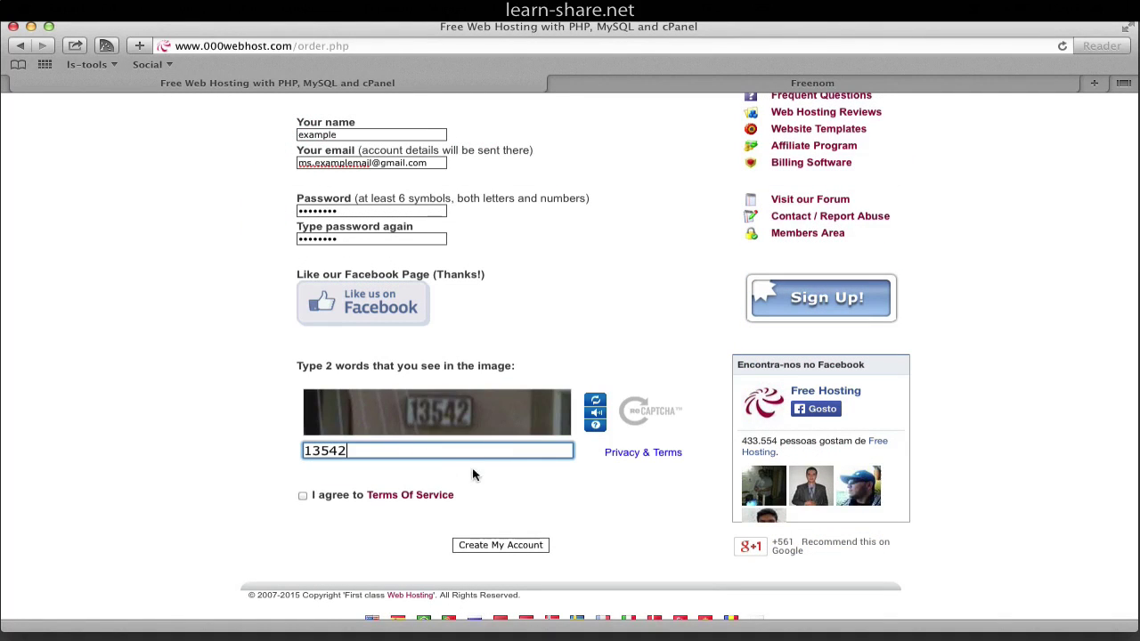
pyautogui.click(302, 496)
pyautogui.click(487, 547)
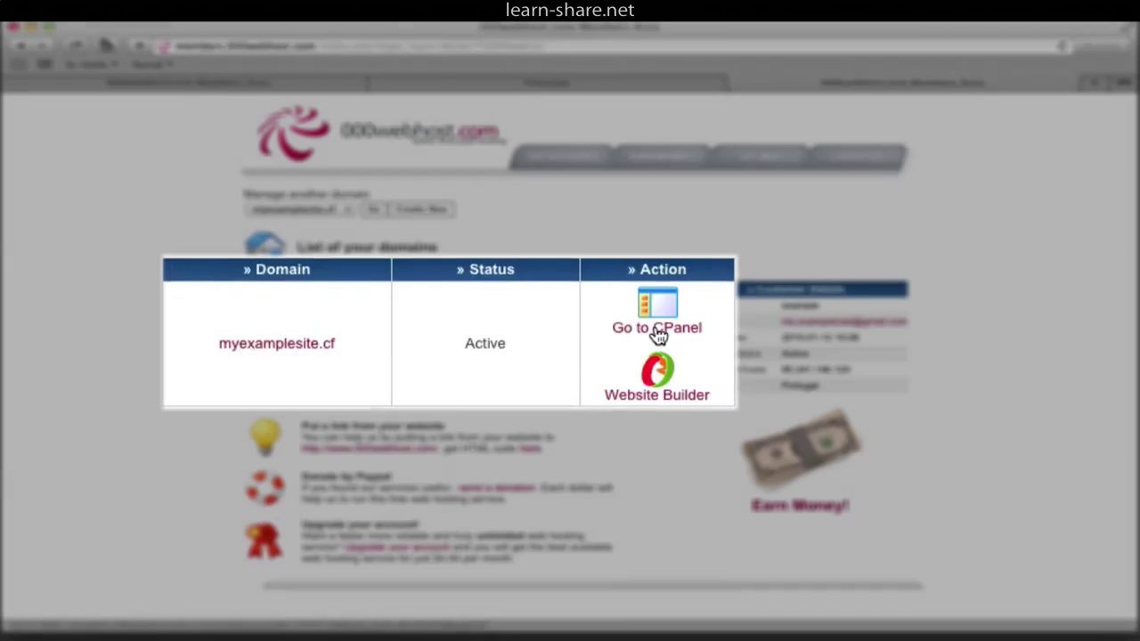
# Step: Show myexamplesite.cf's account details and select nameserver ns01.000webhost.com
pyautogui.click(598, 332)
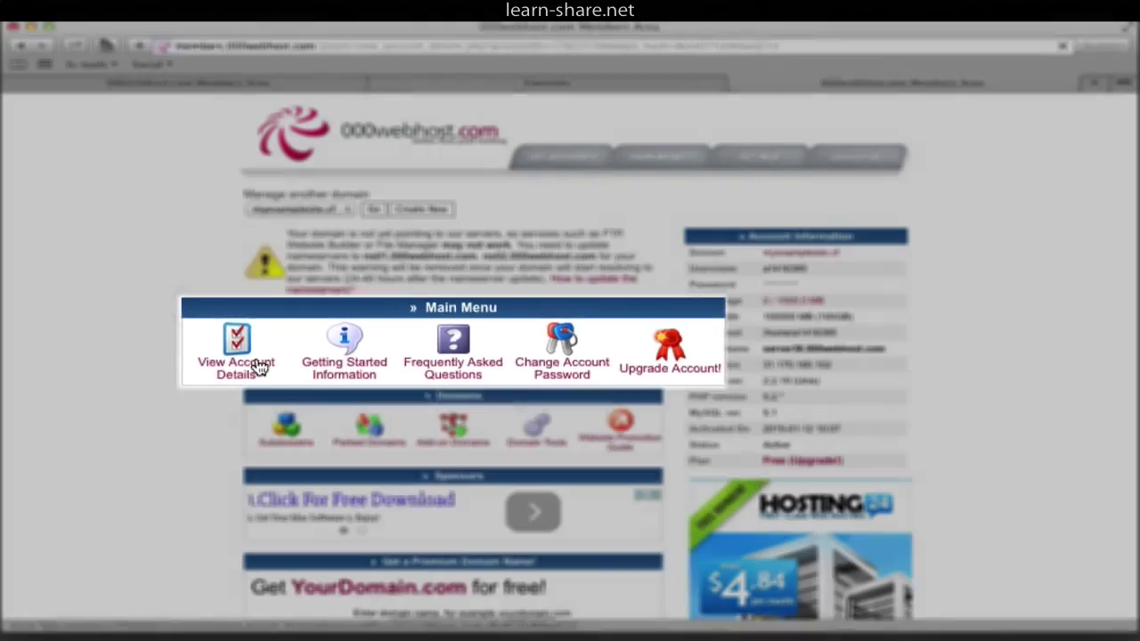
pyautogui.click(228, 372)
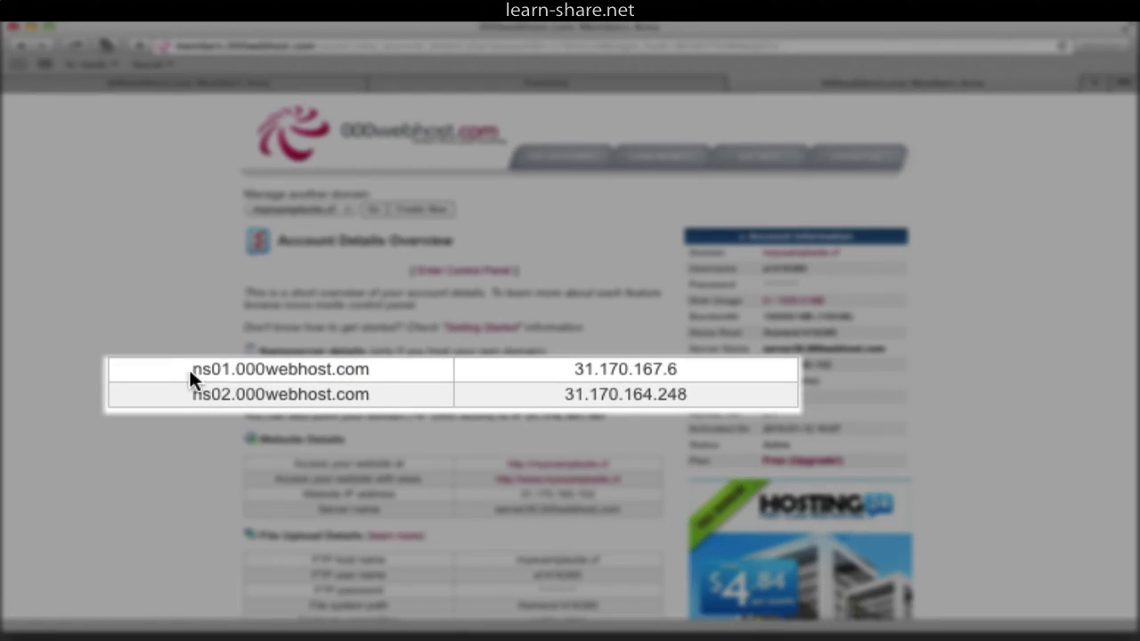
pyautogui.moveTo(190, 372); pyautogui.dragTo(372, 371)
pyautogui.hotkey('ctrl', 'c')
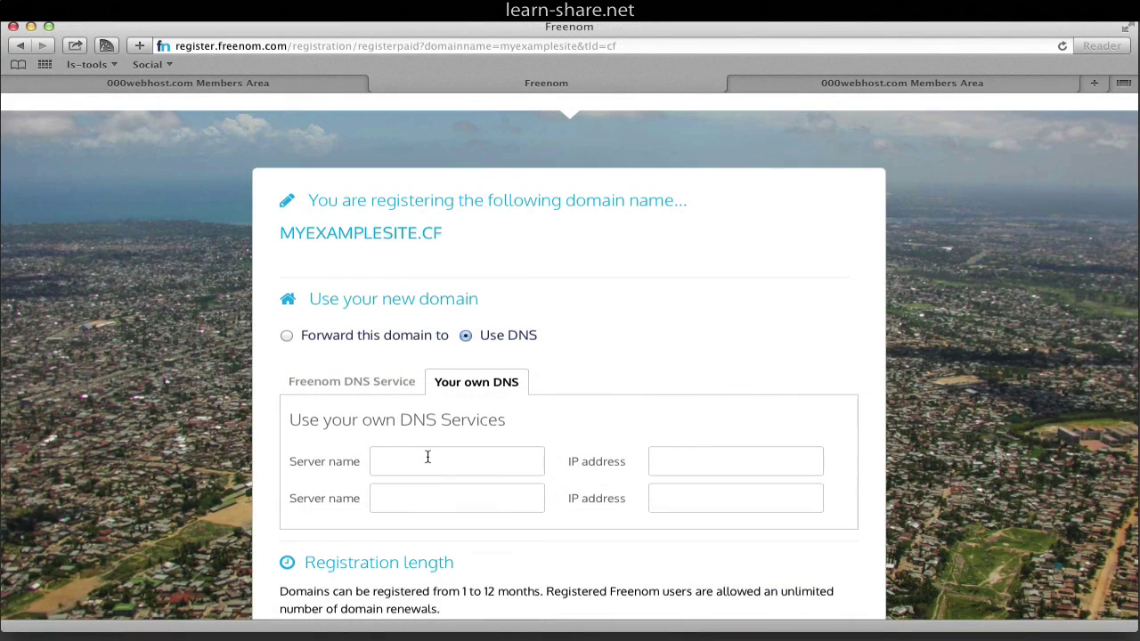
# Step: Set nameservers ns01.000webhost.com and ns02.000webhost.com and register the domain for free
pyautogui.click(428, 457)
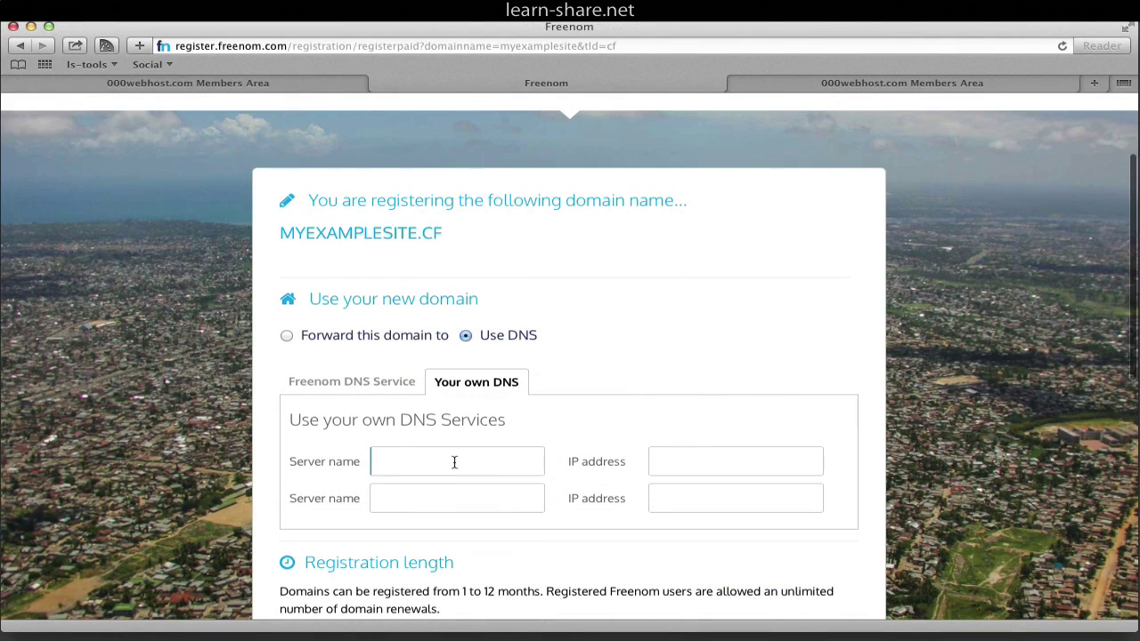
pyautogui.hotkey('ctrl', 'v')
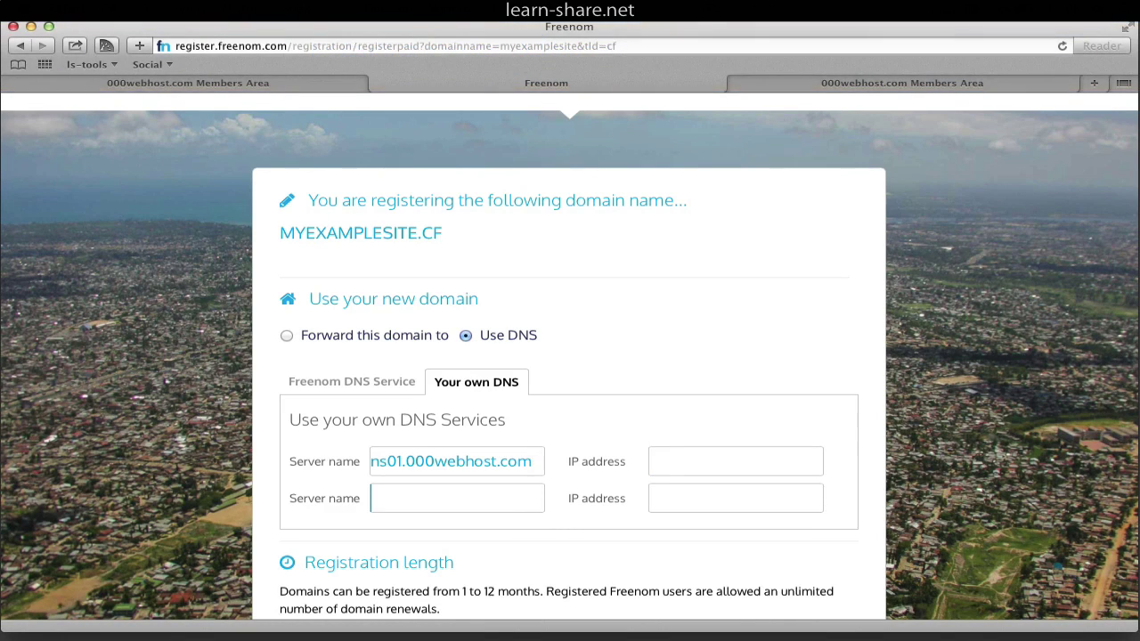
pyautogui.hotkey('ctrl', 'v')
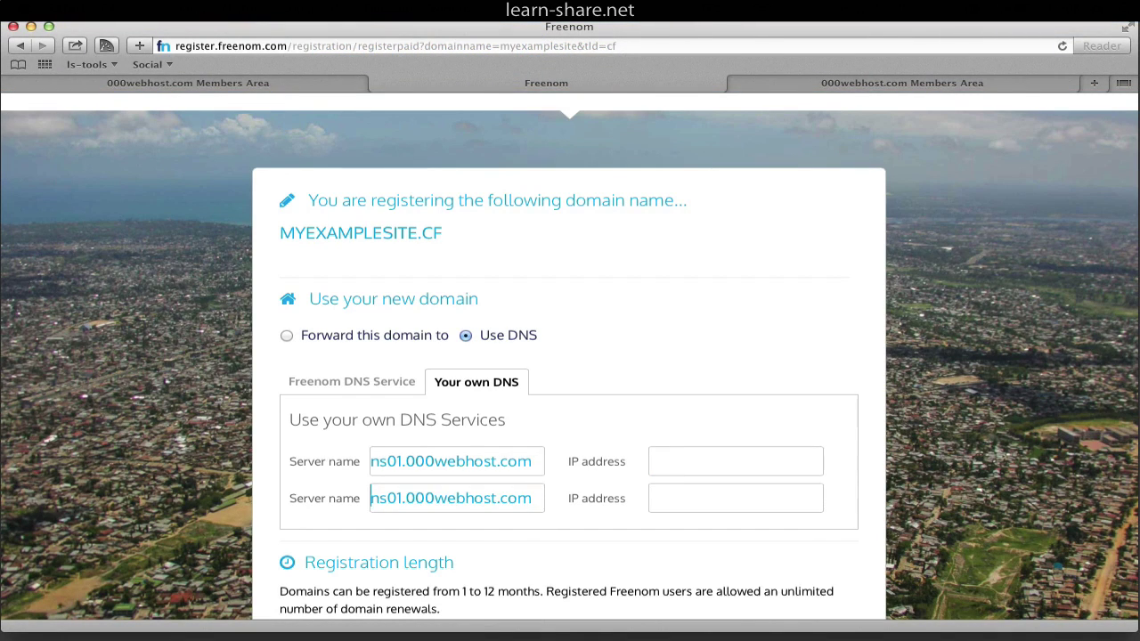
pyautogui.press('BackSpace')
pyautogui.write('2')
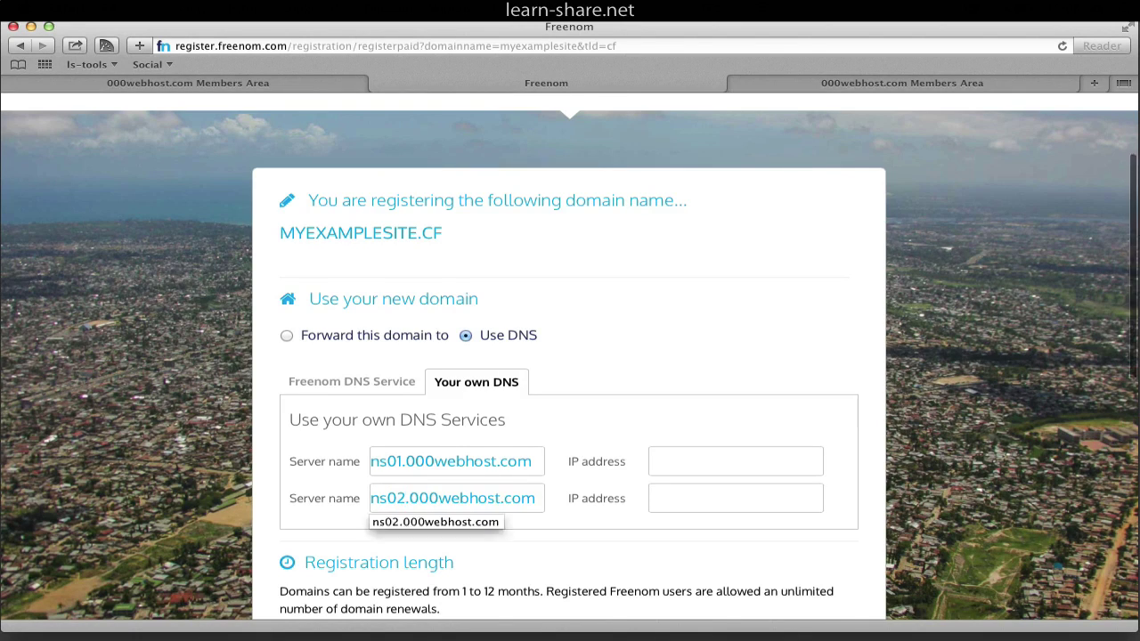
pyautogui.scroll(-5, 569, 357)
pyautogui.scroll(-3, 433, 584)
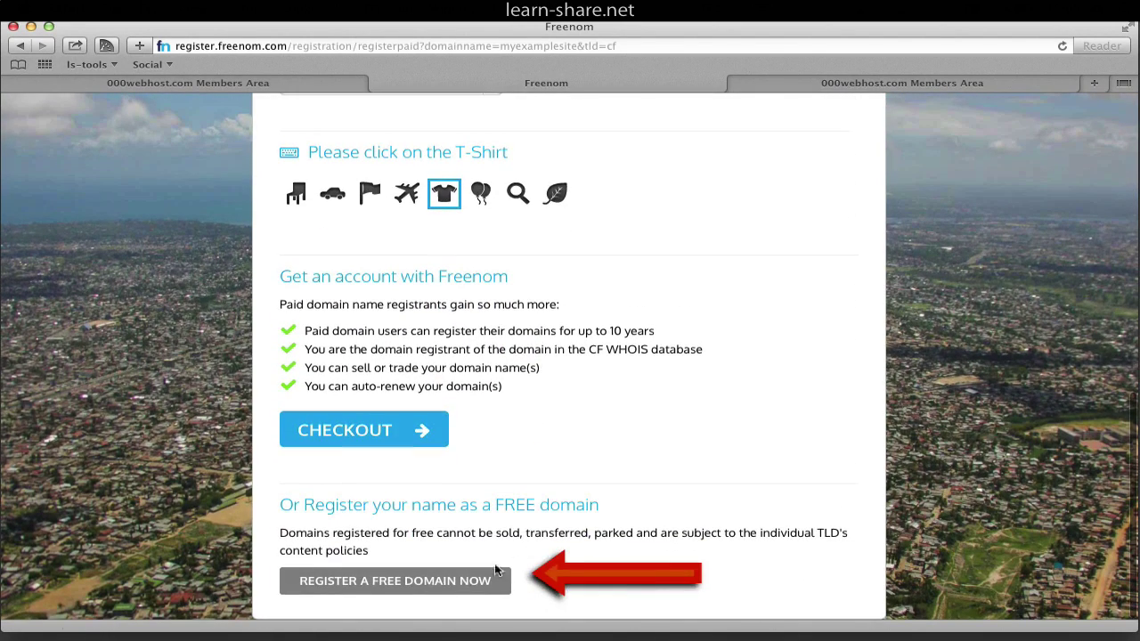
pyautogui.click(434, 584)
# Step: Enter the registration e-mail address and continue to the account step
pyautogui.scroll(-1, 586, 397)
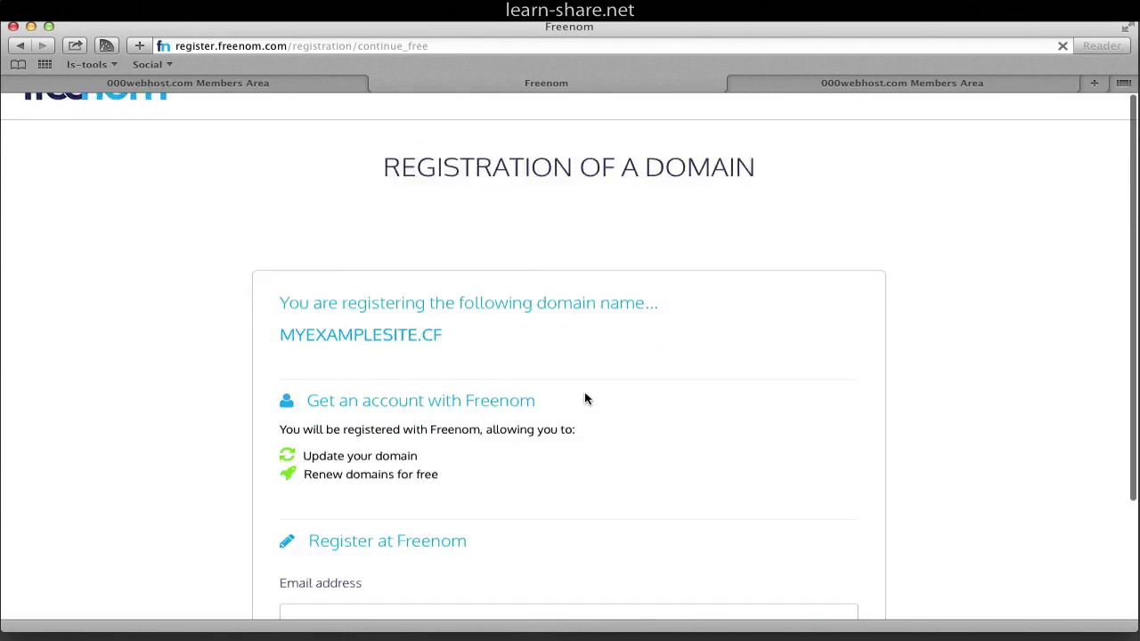
pyautogui.scroll(-3, 585, 397)
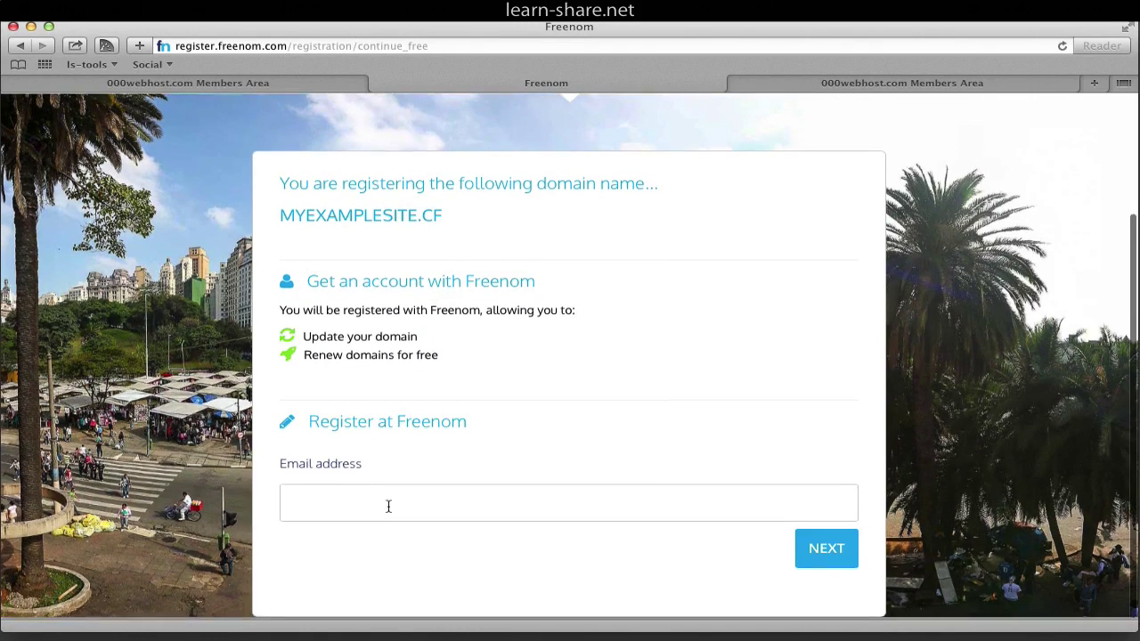
pyautogui.click(384, 509)
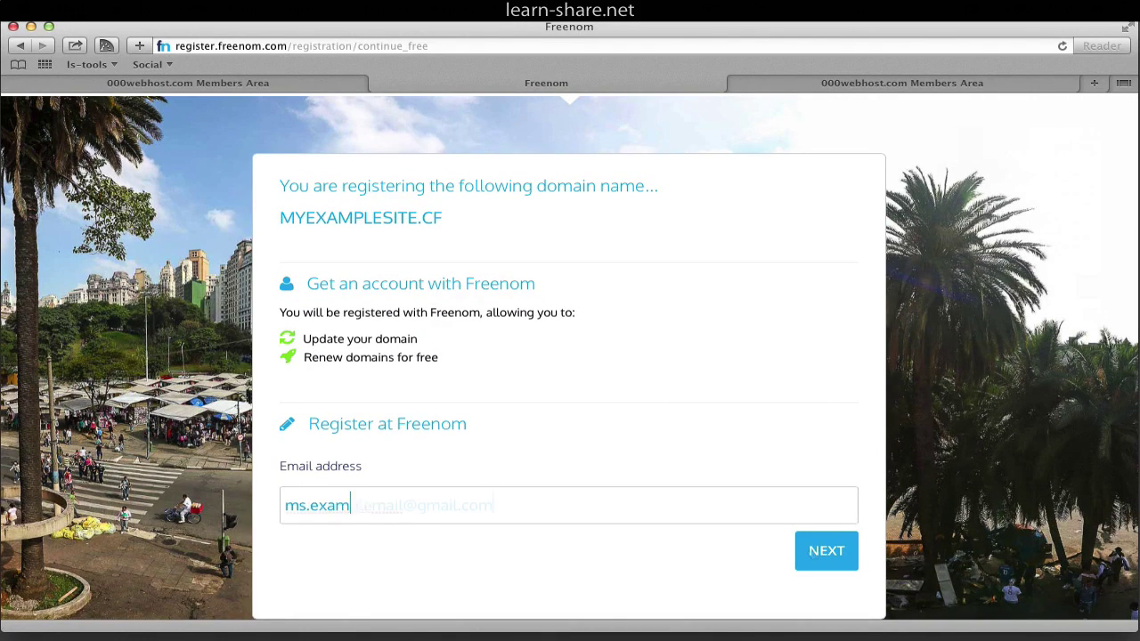
pyautogui.click(821, 558)
pyautogui.scroll(-2, 820, 559)
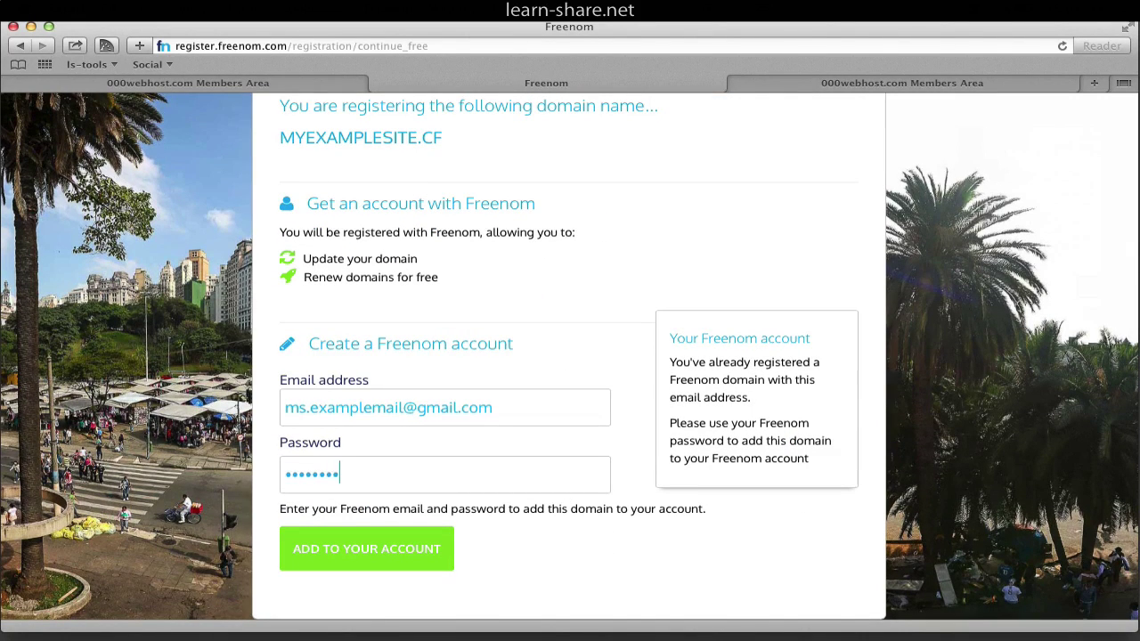
# Step: Add the domain to the existing Freenom account and fill in the login e-mail and password
pyautogui.click(400, 552)
pyautogui.write('ms.')
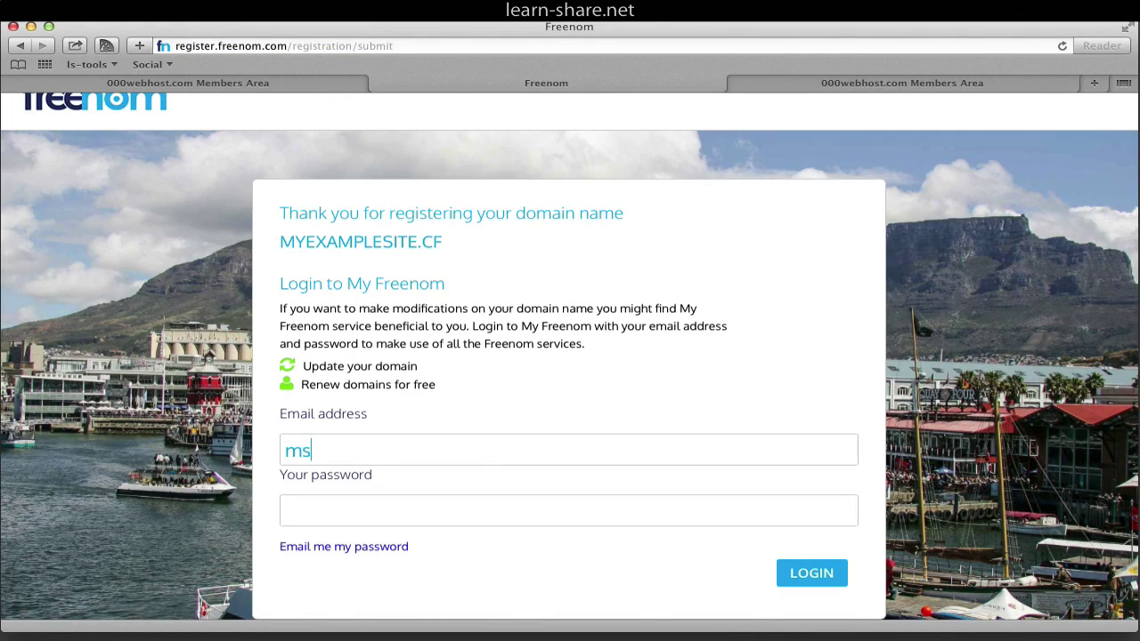
pyautogui.write('e')
pyautogui.press('Tab')
pyautogui.write('password')
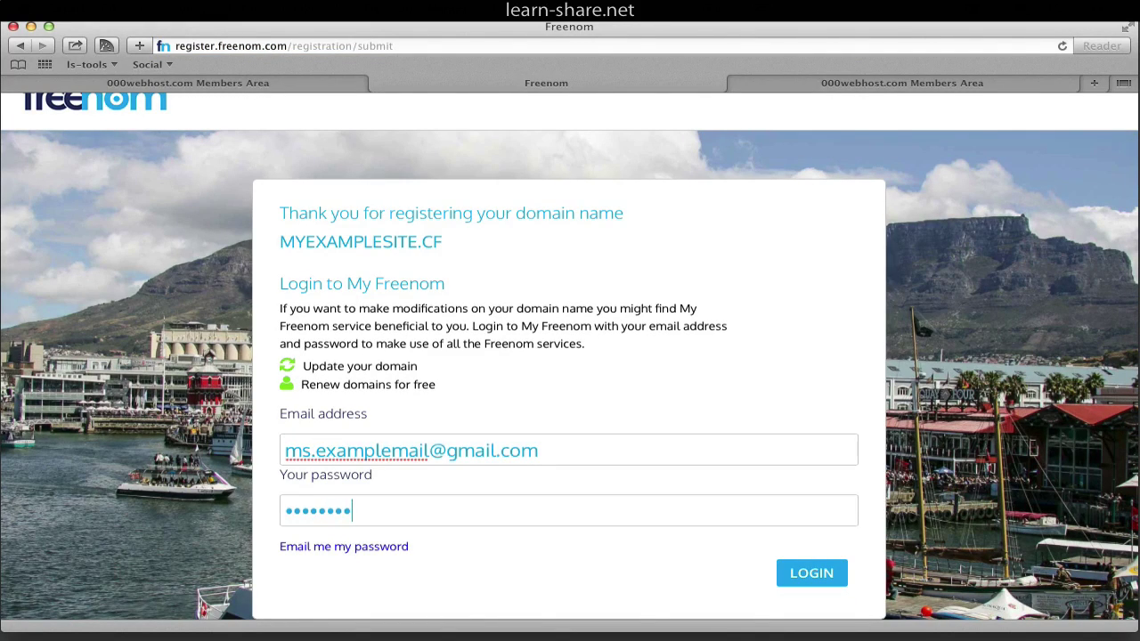
# Step: Log in to My Freenom, check myexamplesite.cf's NS01/NS02 nameservers, and return to 000webhost
pyautogui.click(817, 574)
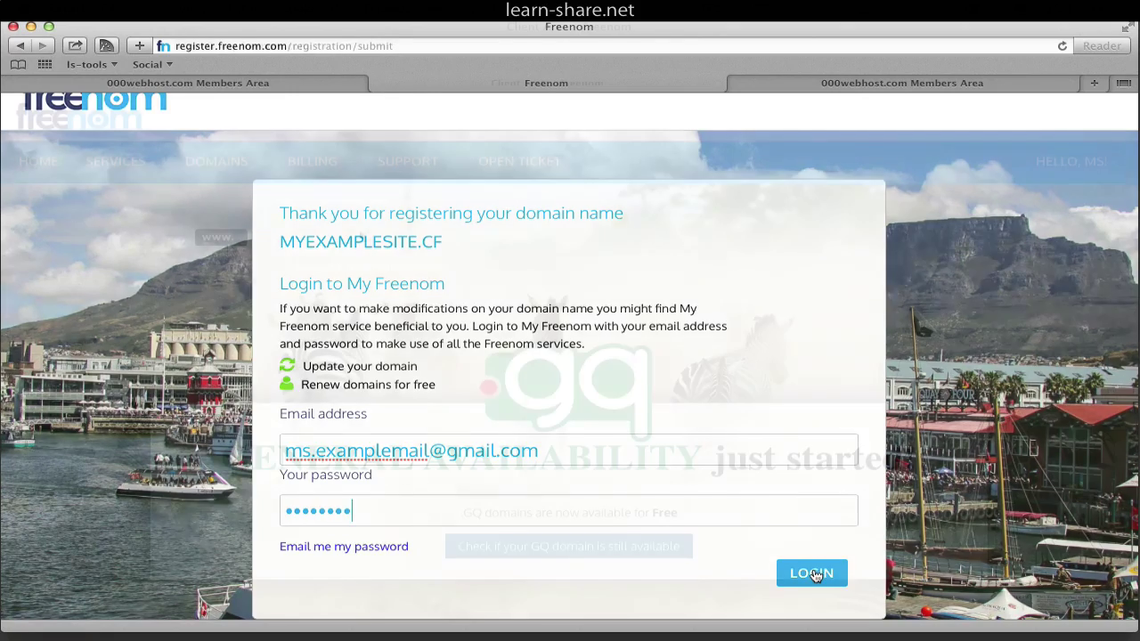
pyautogui.moveTo(218, 161)
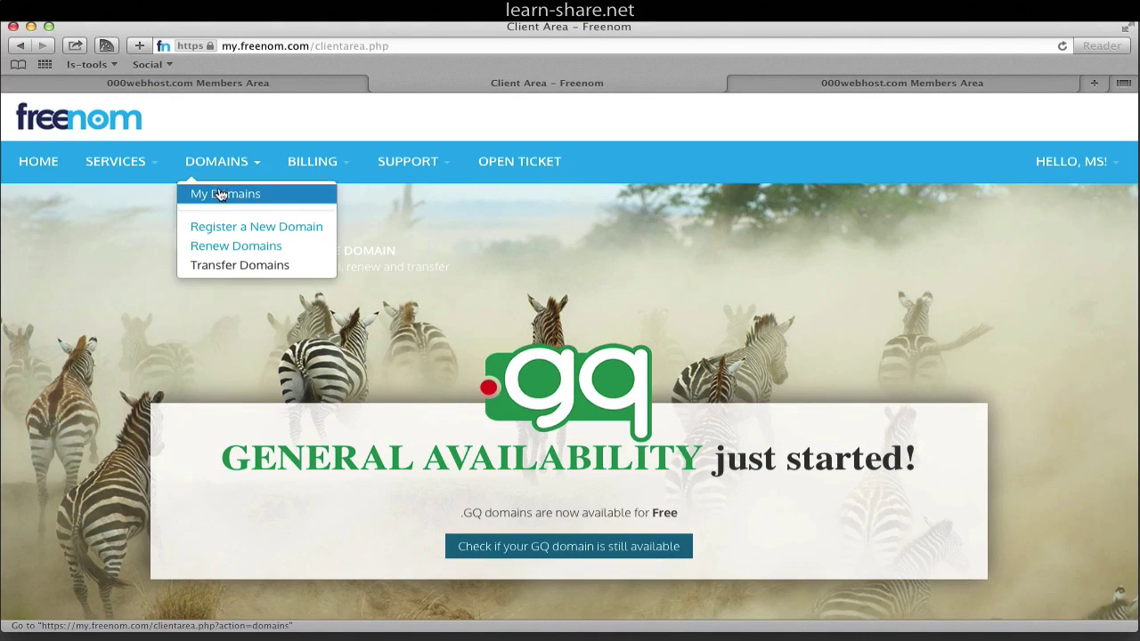
pyautogui.click(217, 189)
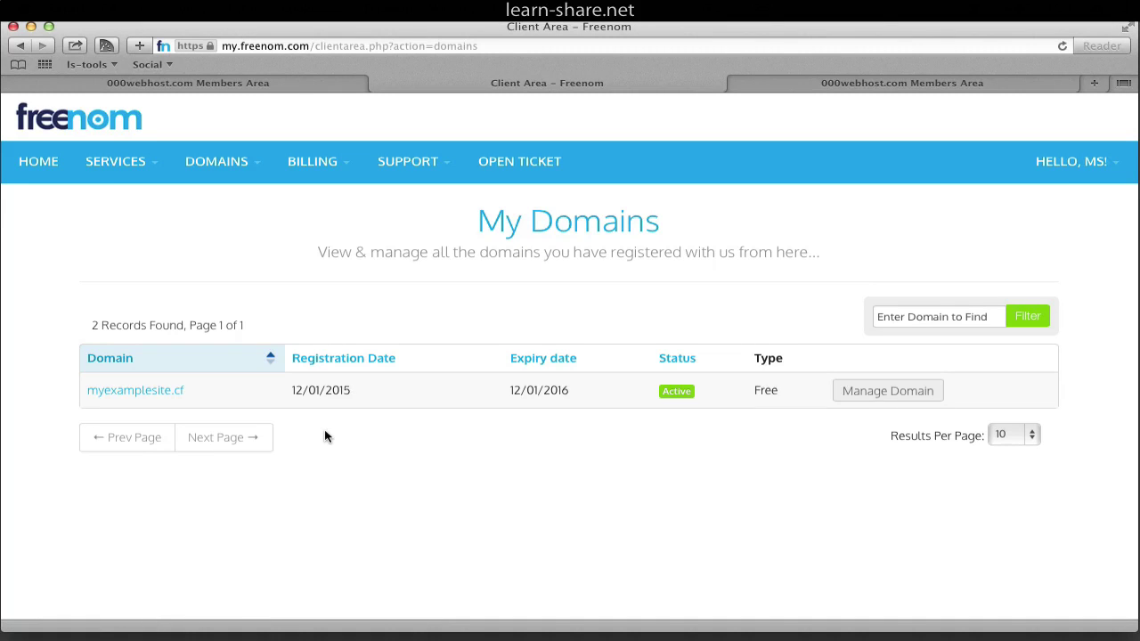
pyautogui.click(846, 395)
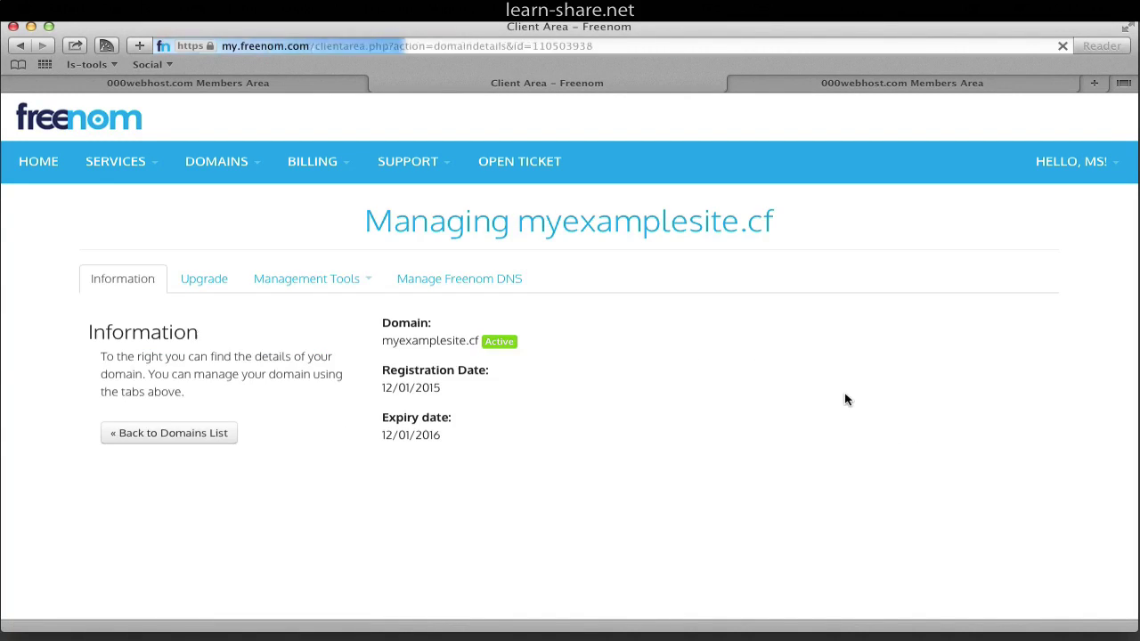
pyautogui.click(359, 279)
pyautogui.click(318, 308)
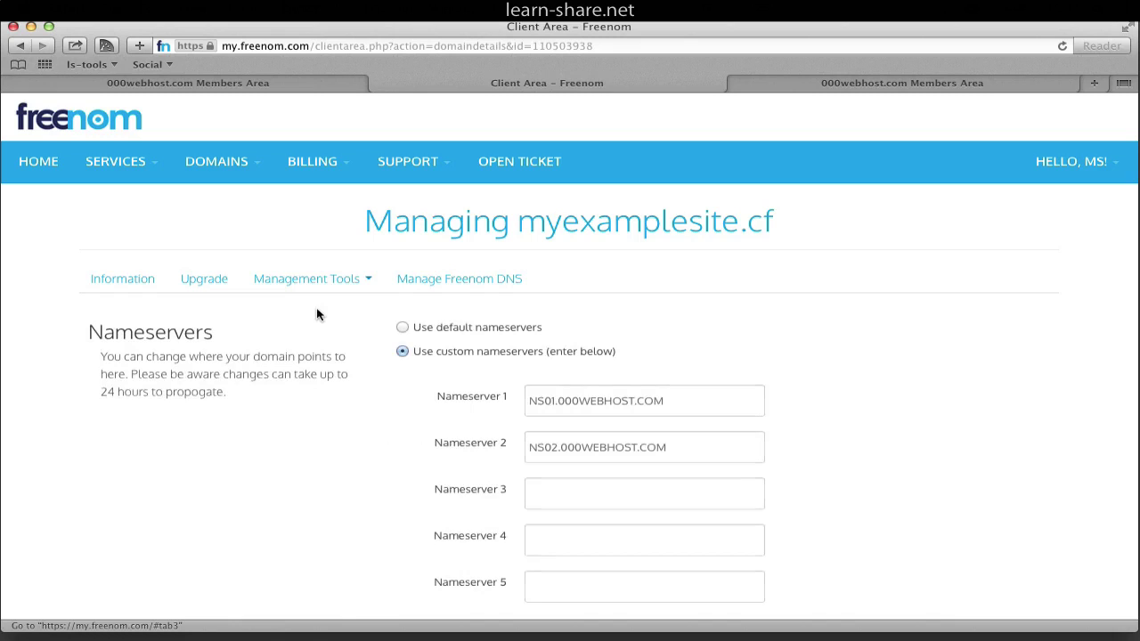
pyautogui.scroll(-2, 360, 452)
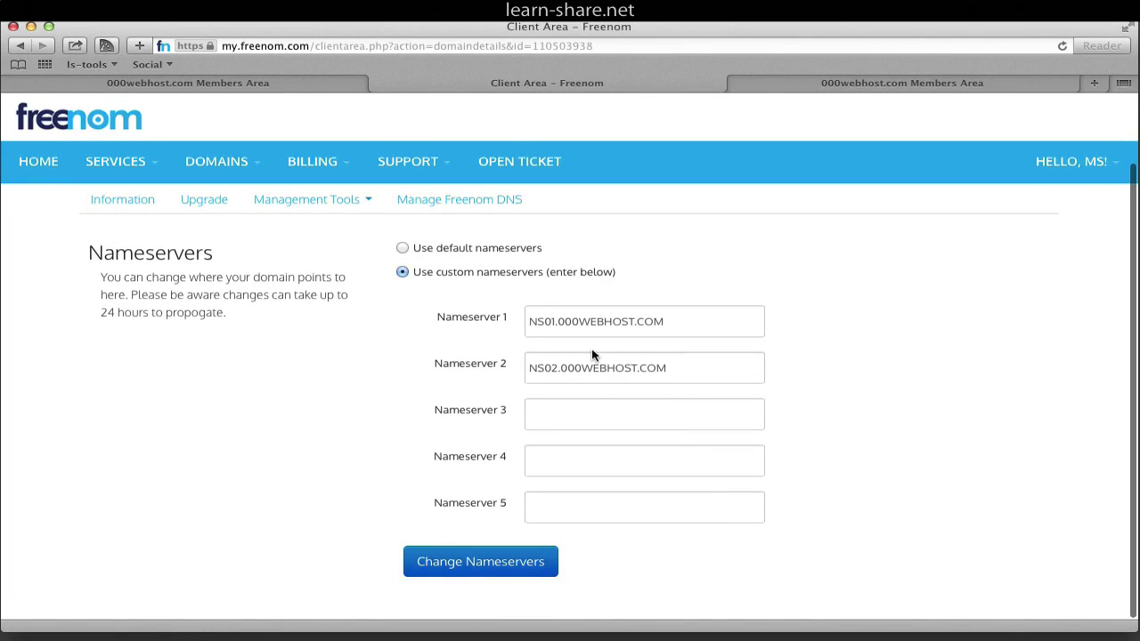
pyautogui.hotkey('ctrl', 'shift', 'Tab')
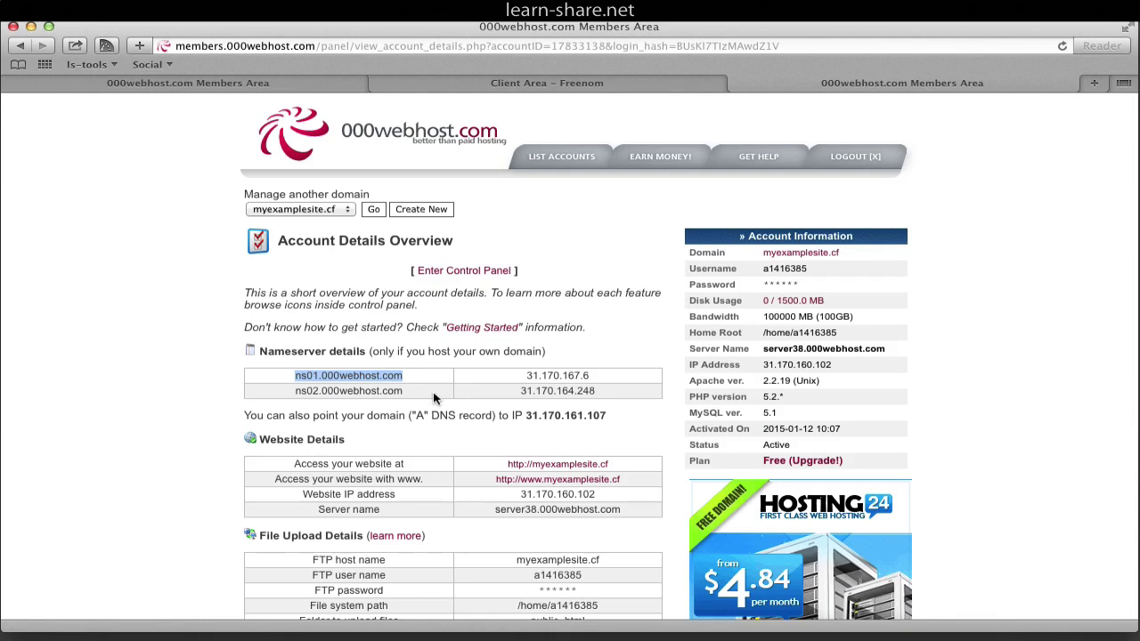
pyautogui.click(481, 270)
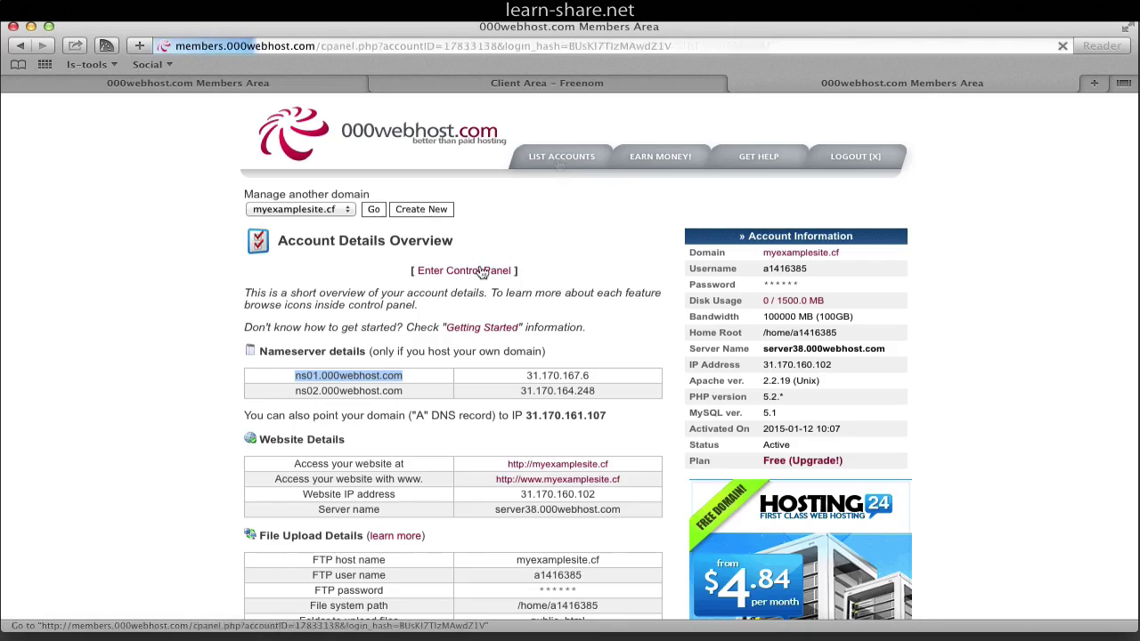
pyautogui.scroll(-4, 458, 356)
pyautogui.scroll(-5, 456, 372)
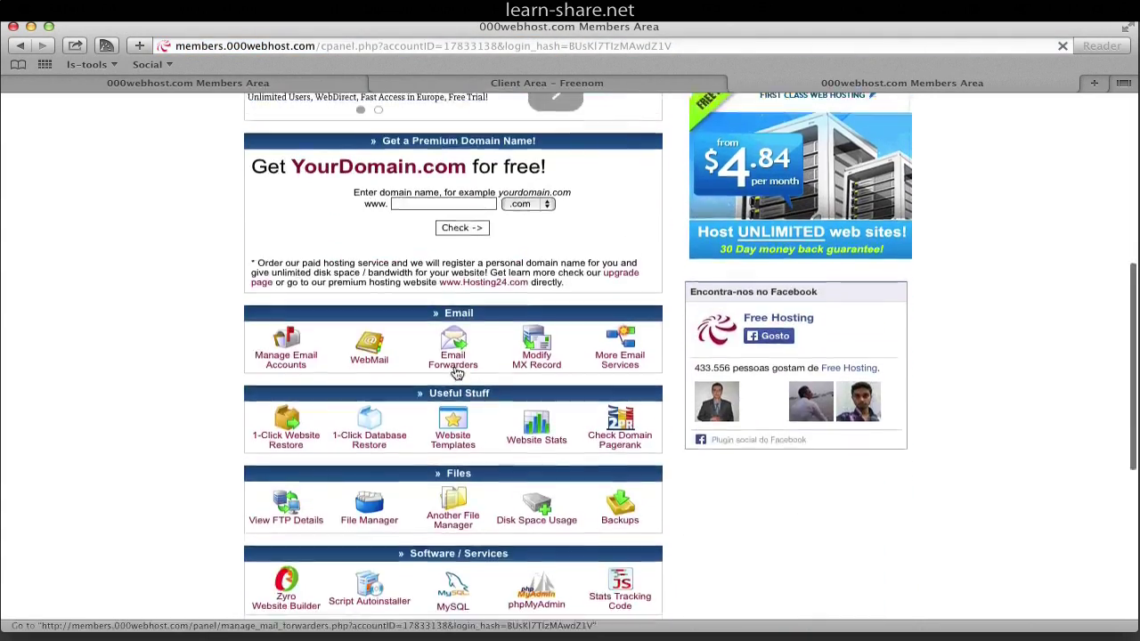
pyautogui.scroll(-4, 456, 372)
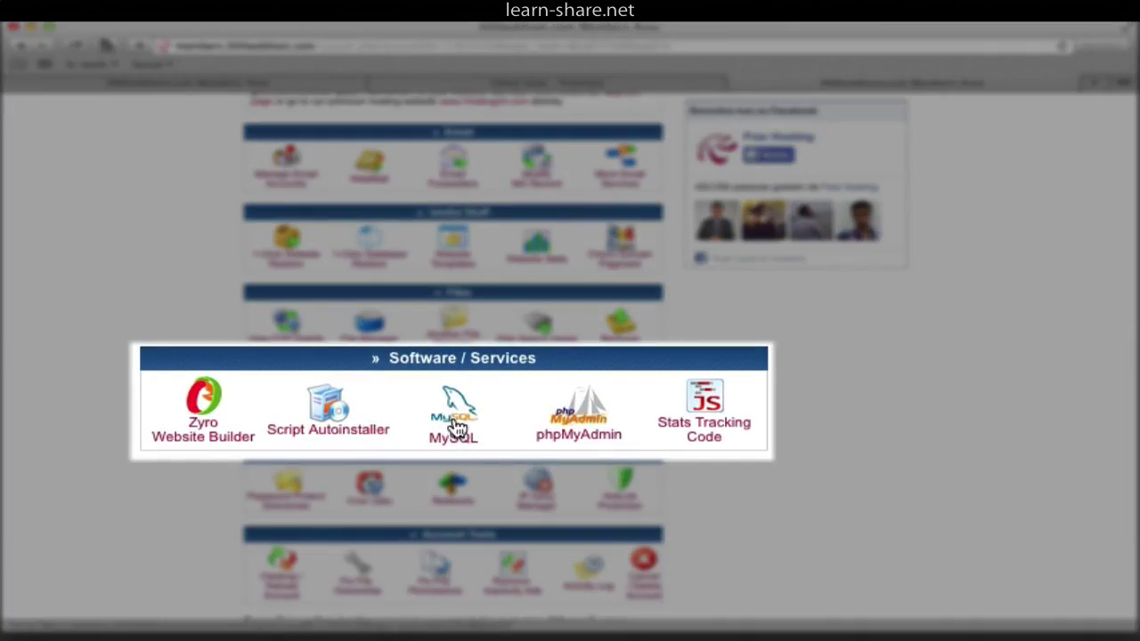
pyautogui.click(454, 427)
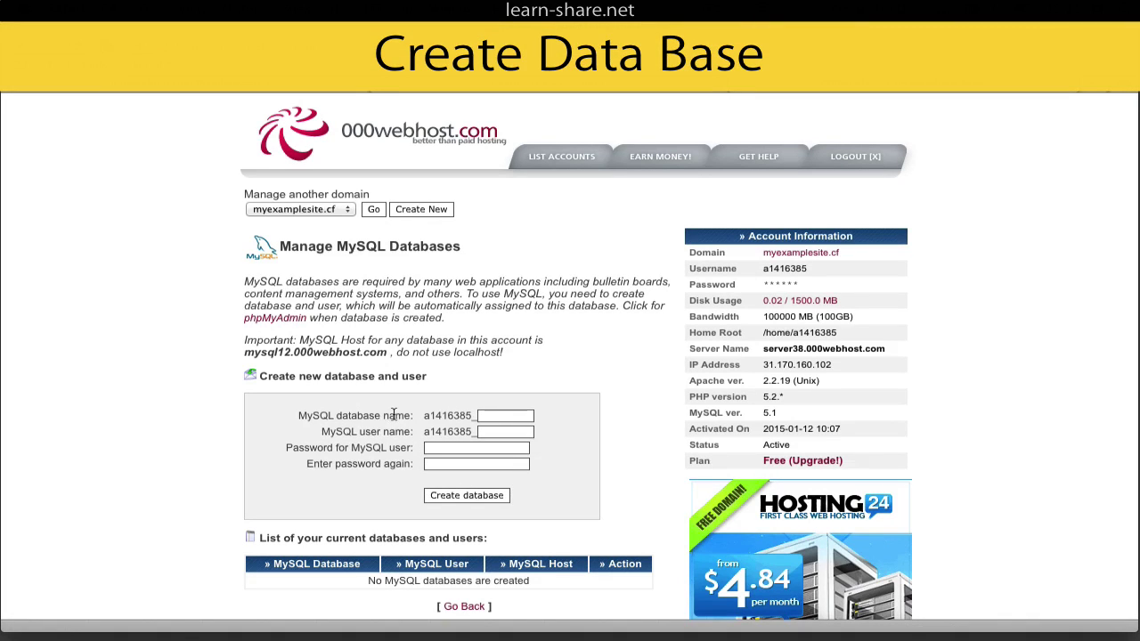
pyautogui.doubleClick(393, 414)
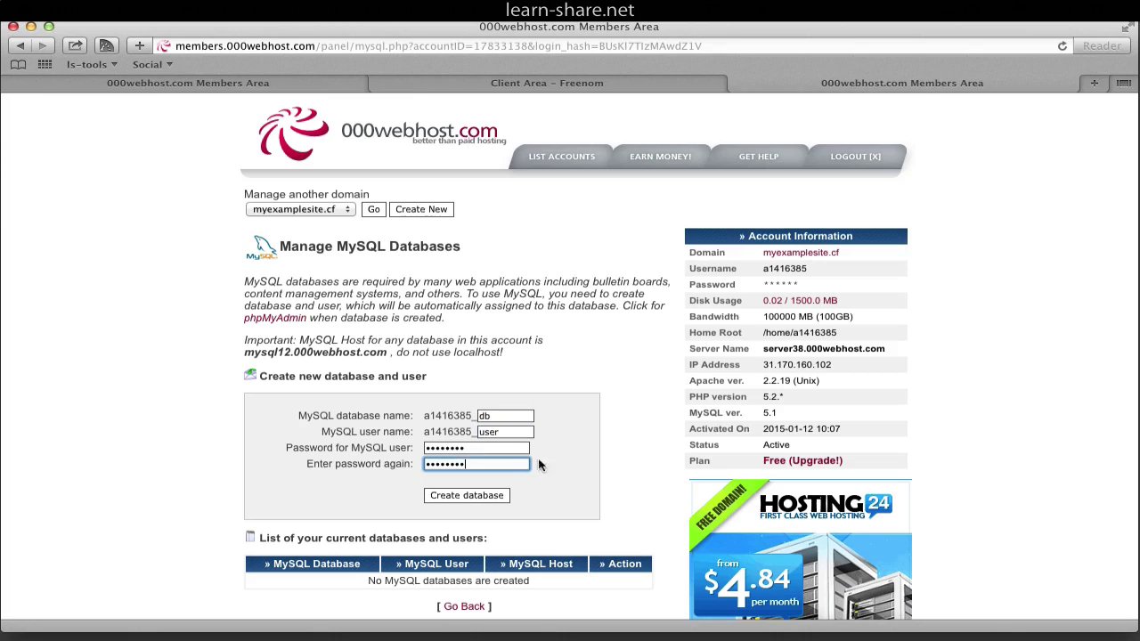
pyautogui.click(481, 497)
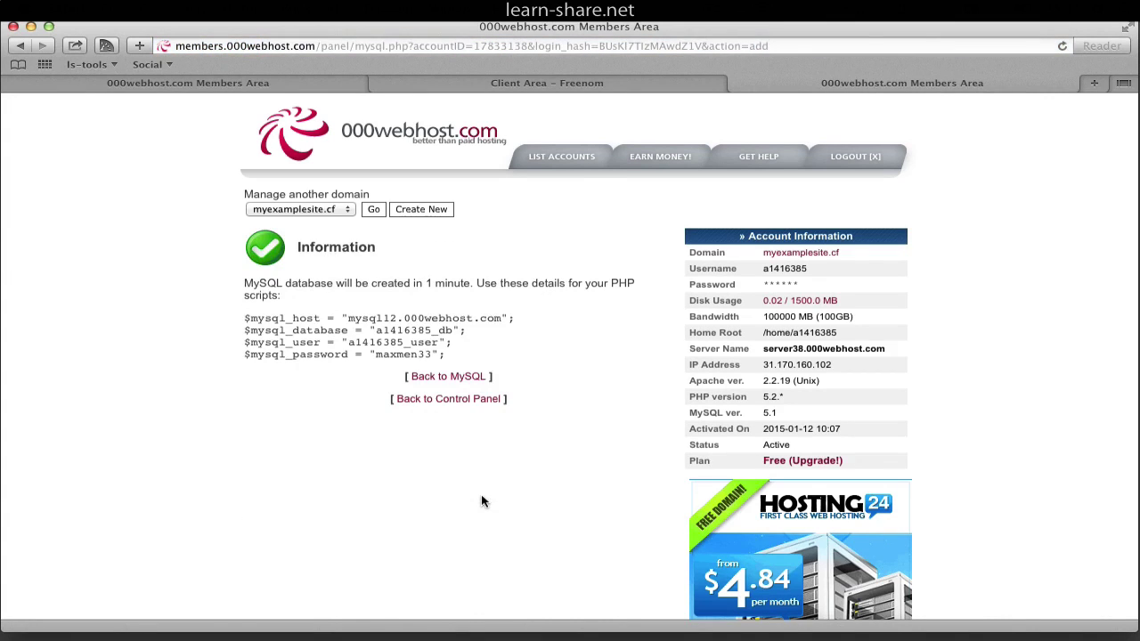
pyautogui.moveTo(453, 356); pyautogui.dragTo(241, 314)
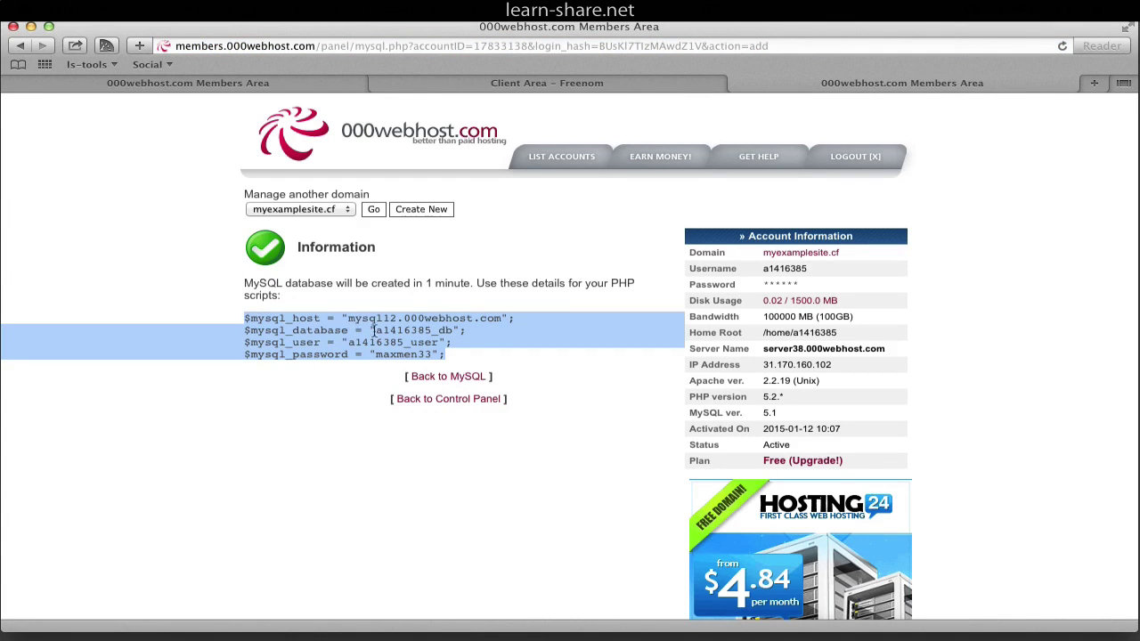
pyautogui.click(510, 304)
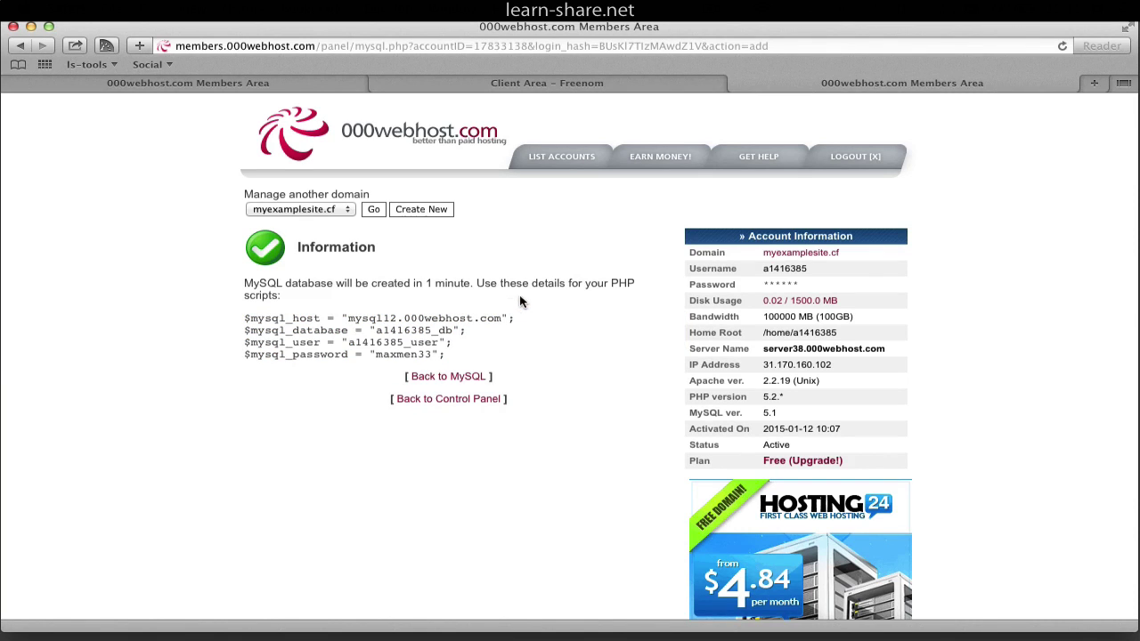
# Step: Open myexamplesite.cf and its default.php placeholder page, then go back to the members area
pyautogui.click(459, 405)
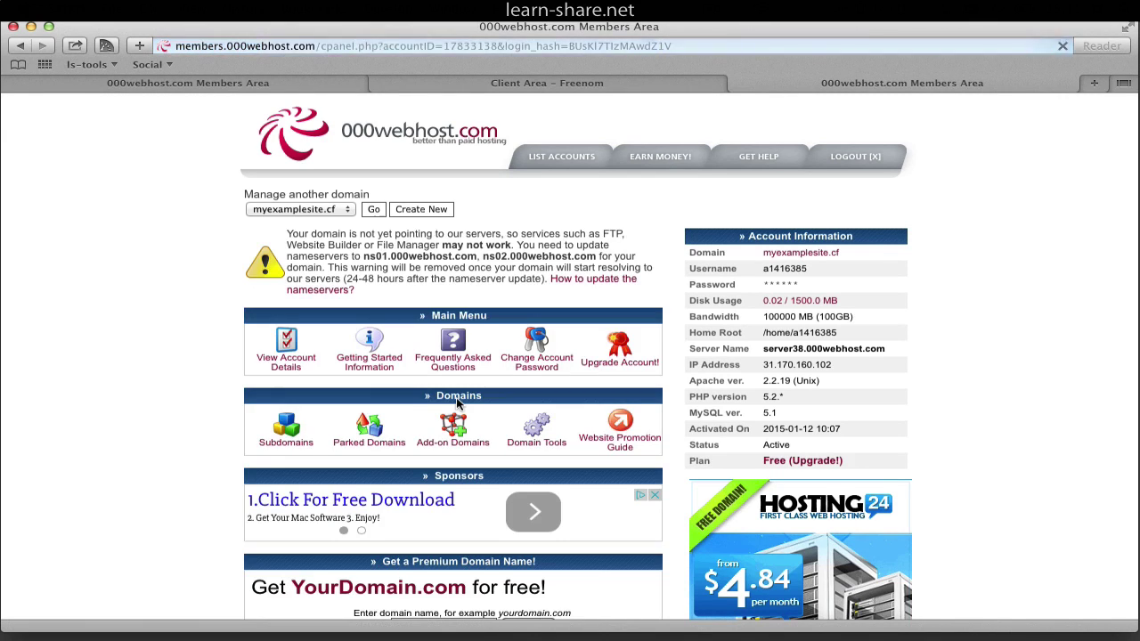
pyautogui.click(787, 257)
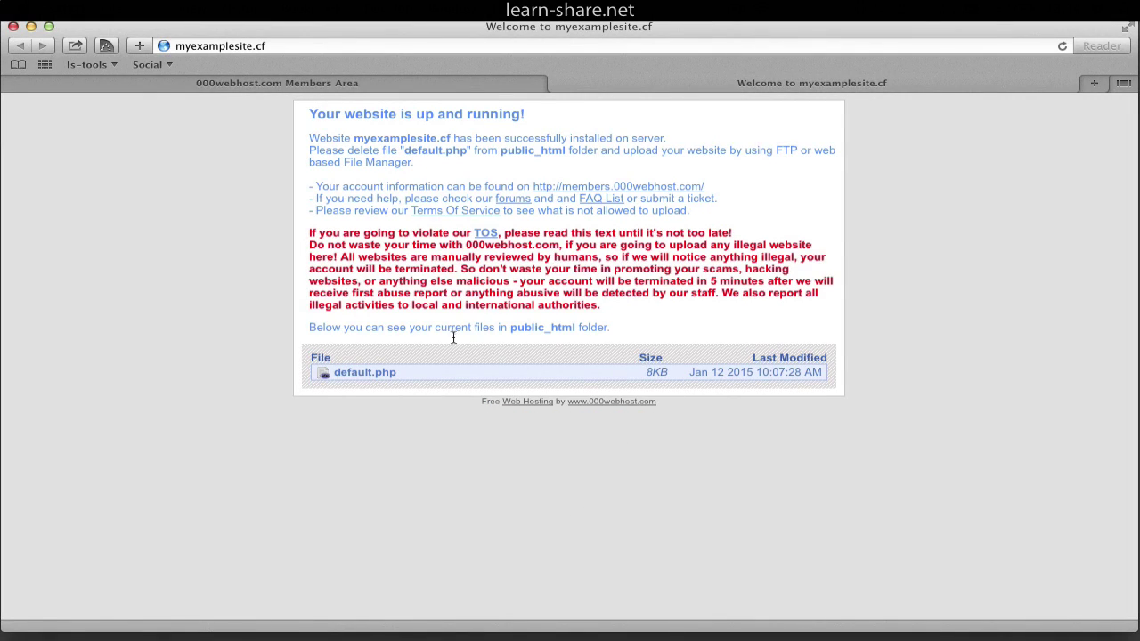
pyautogui.click(383, 375)
pyautogui.click(352, 86)
pyautogui.scroll(-2, 443, 407)
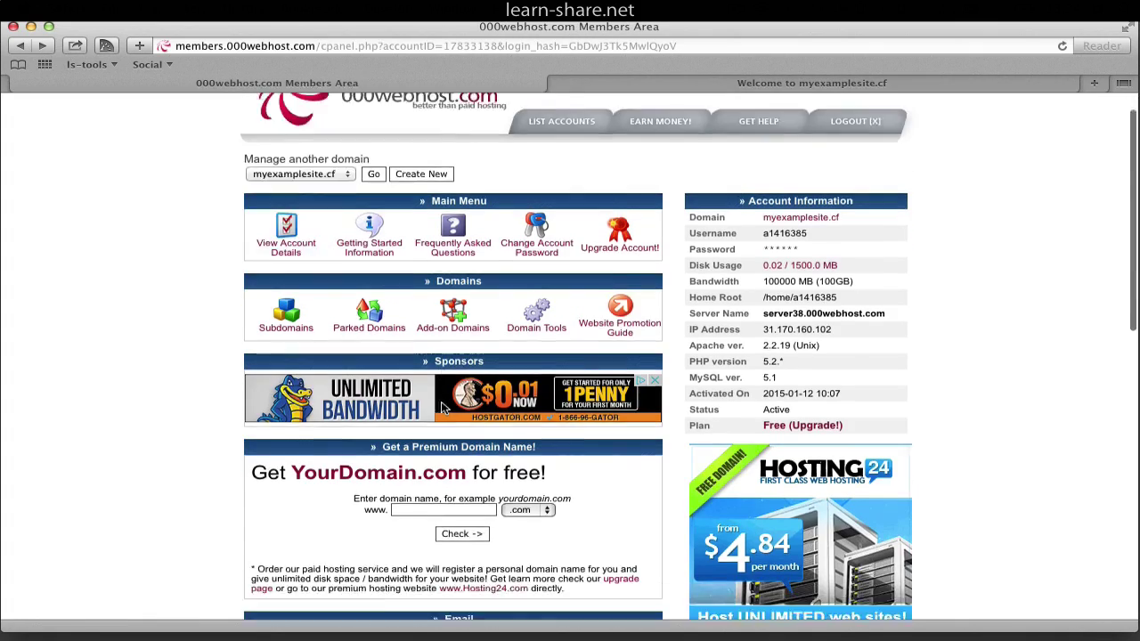
pyautogui.scroll(-5, 443, 407)
pyautogui.scroll(-3, 445, 396)
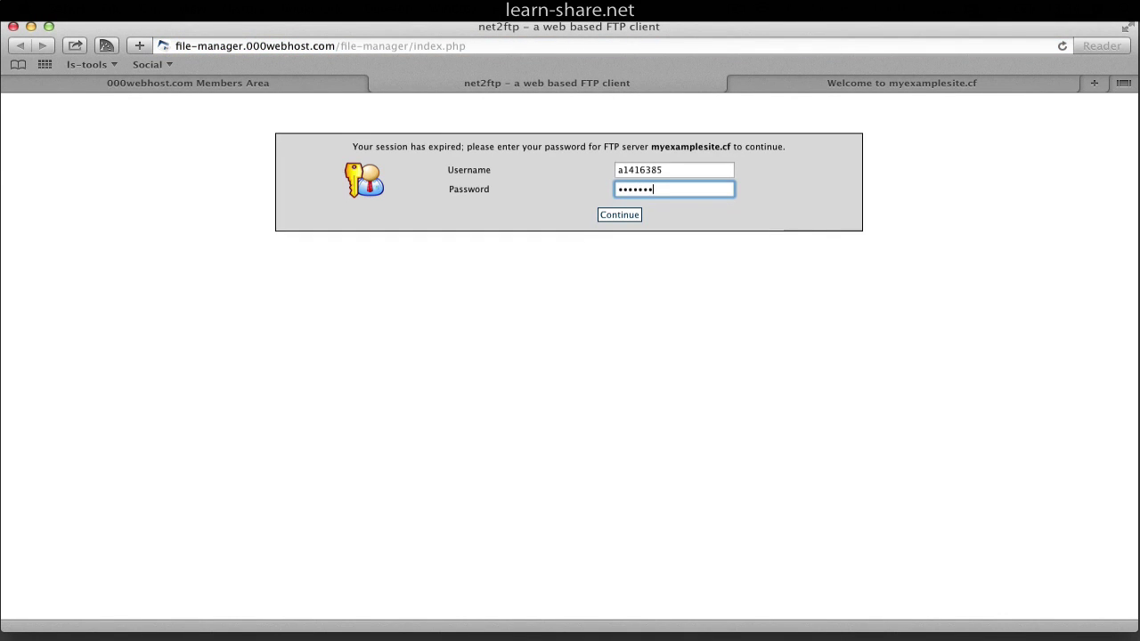
# Step: Log in to net2ftp and delete default.php from the public_html folder
pyautogui.press('Return')
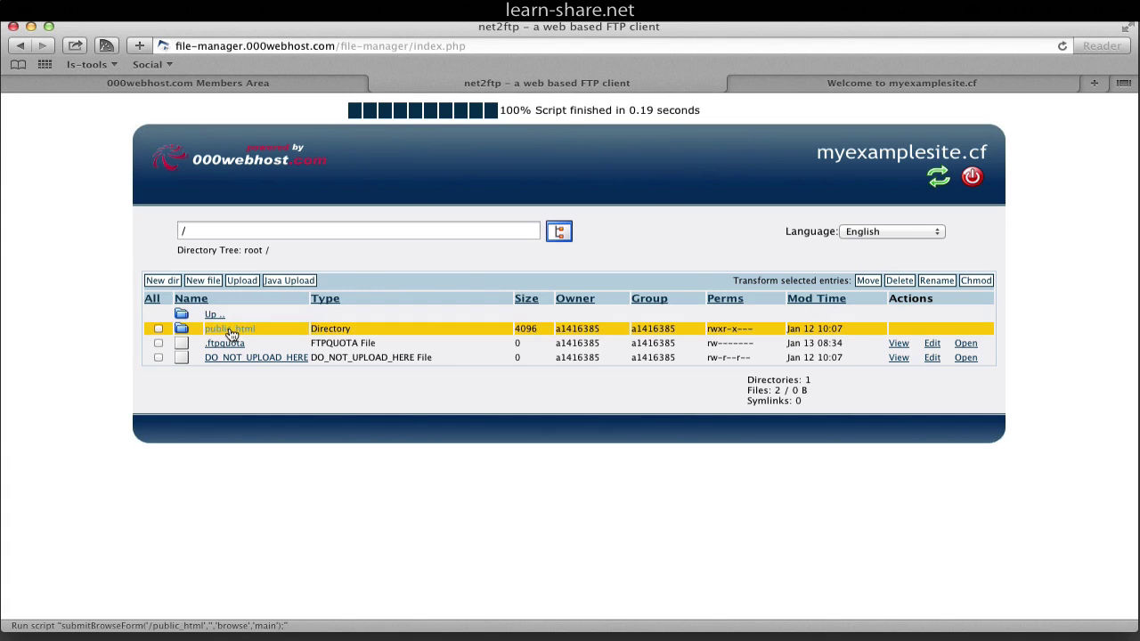
pyautogui.click(218, 329)
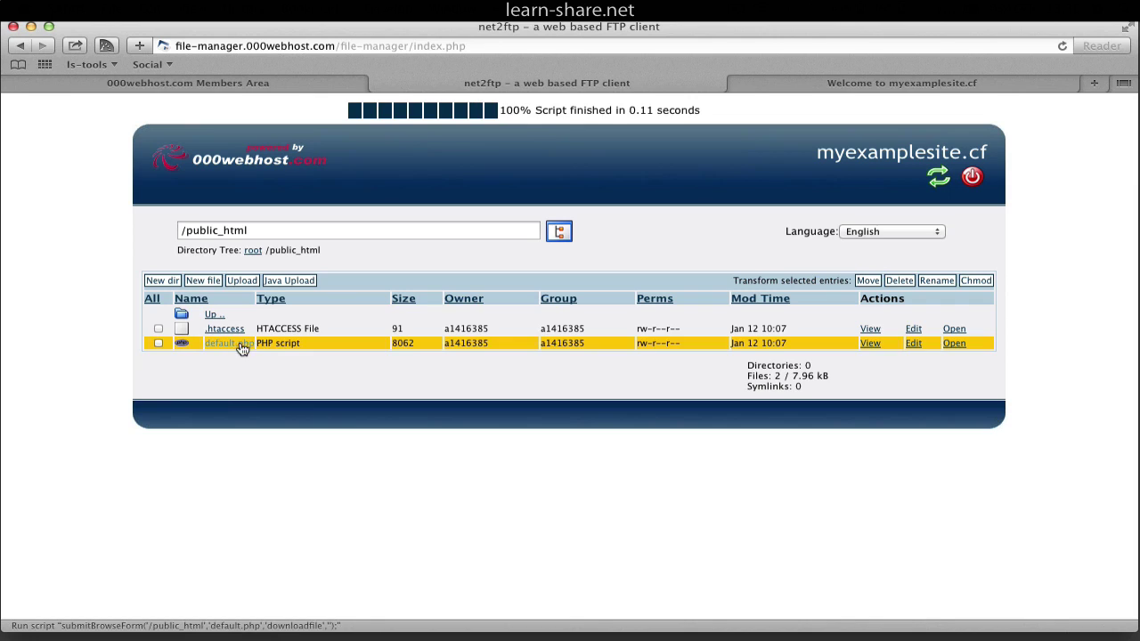
pyautogui.click(159, 344)
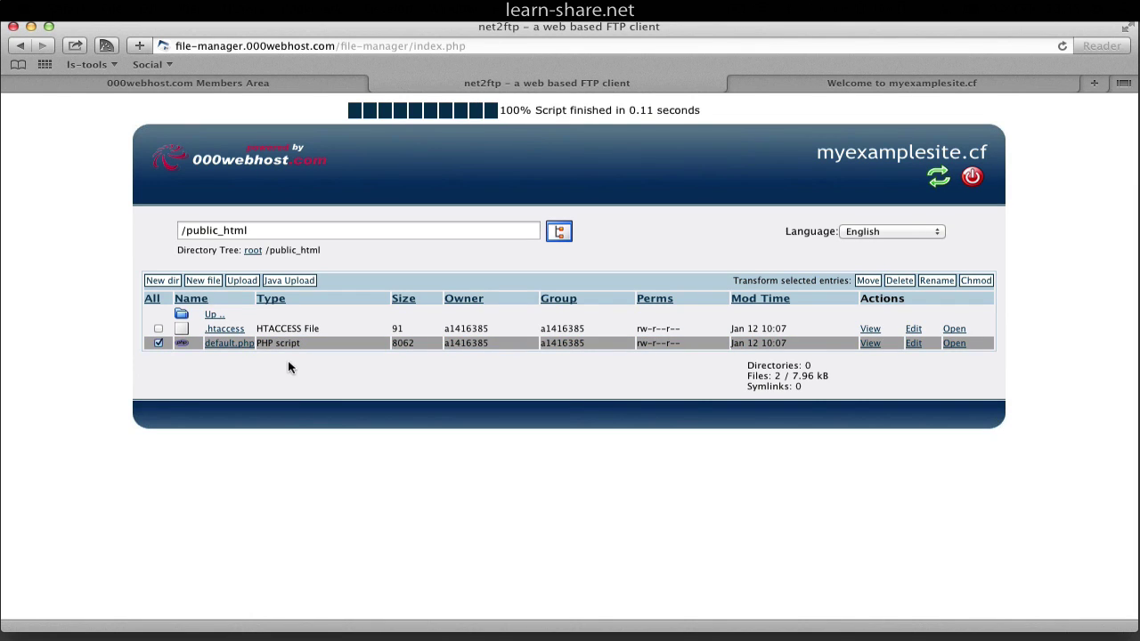
pyautogui.click(897, 282)
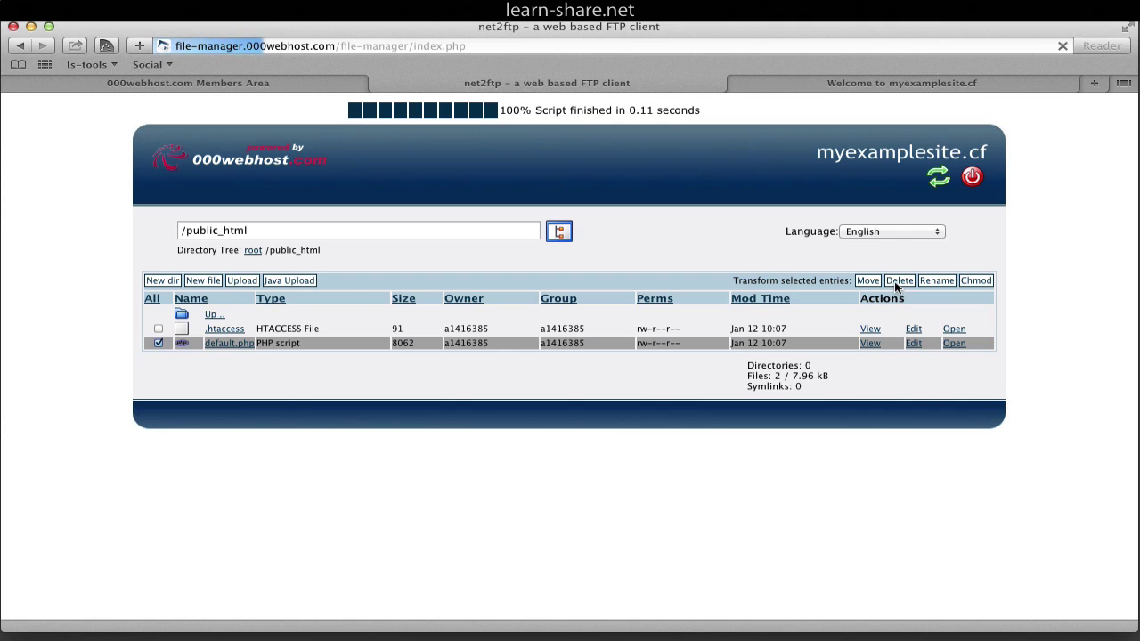
pyautogui.click(196, 293)
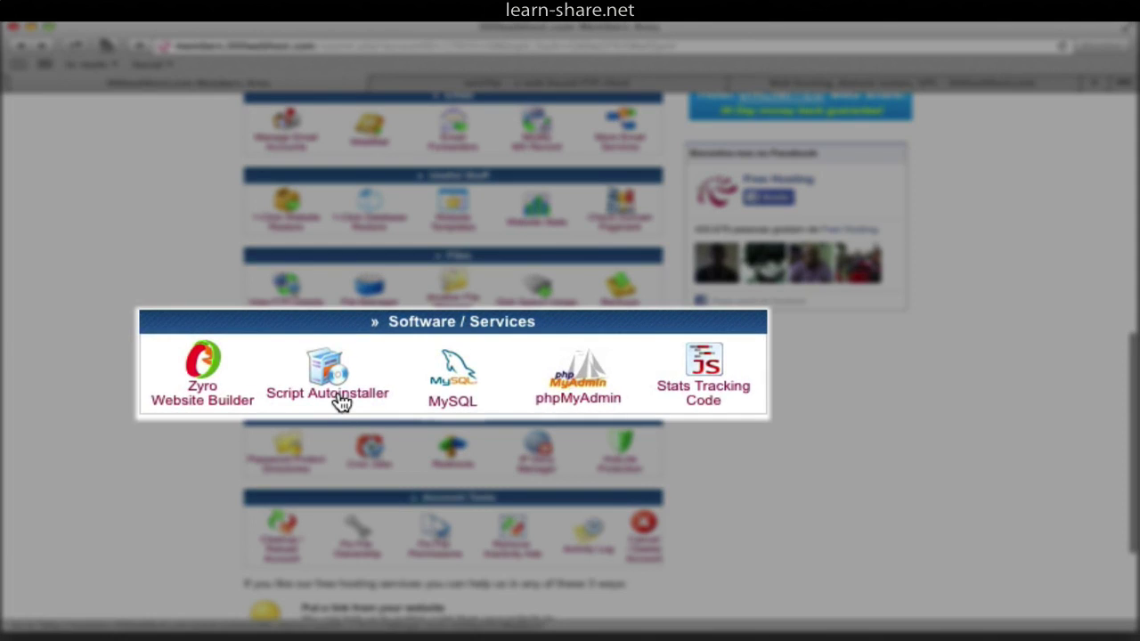
# Step: Try starting a WordPress install from the script autoinstaller and read its upgrade notice
pyautogui.click(342, 403)
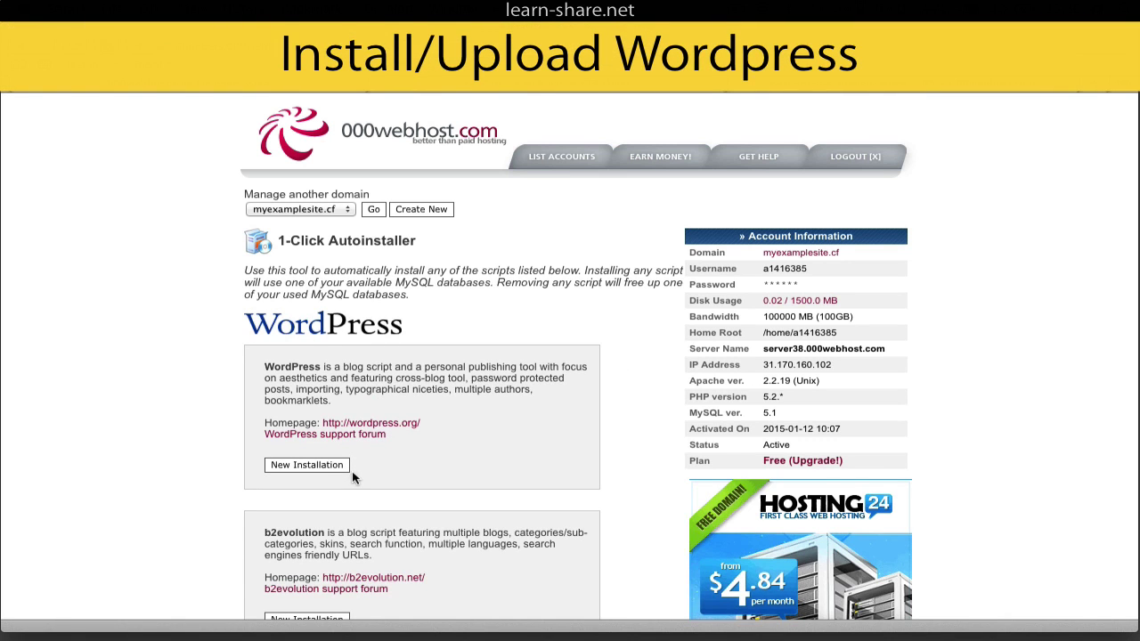
pyautogui.click(322, 465)
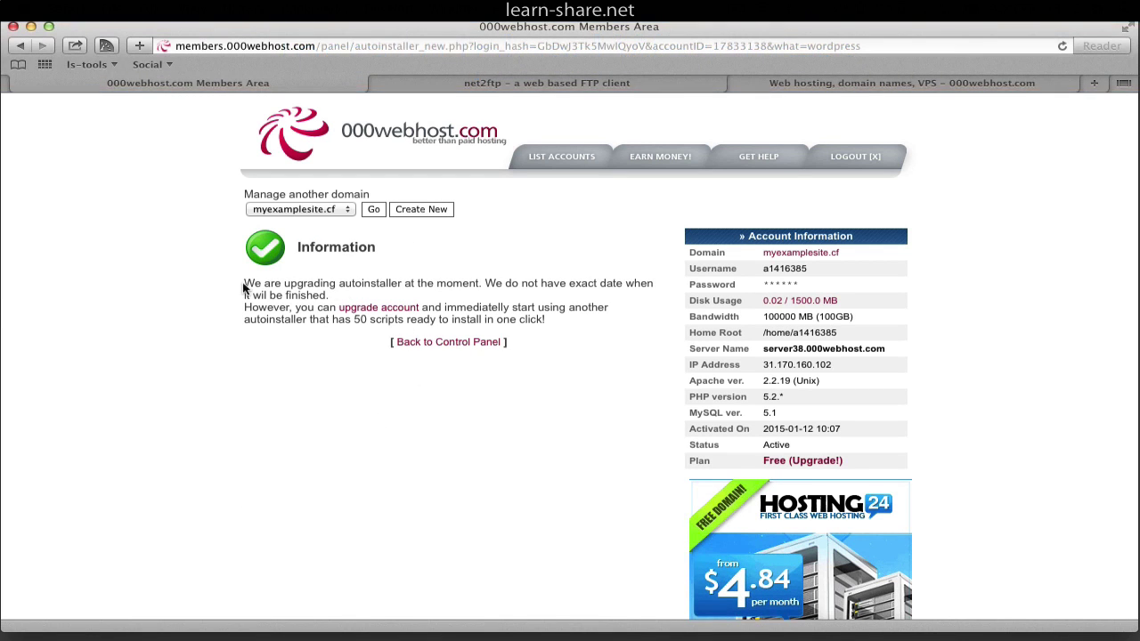
pyautogui.moveTo(244, 282); pyautogui.dragTo(552, 325)
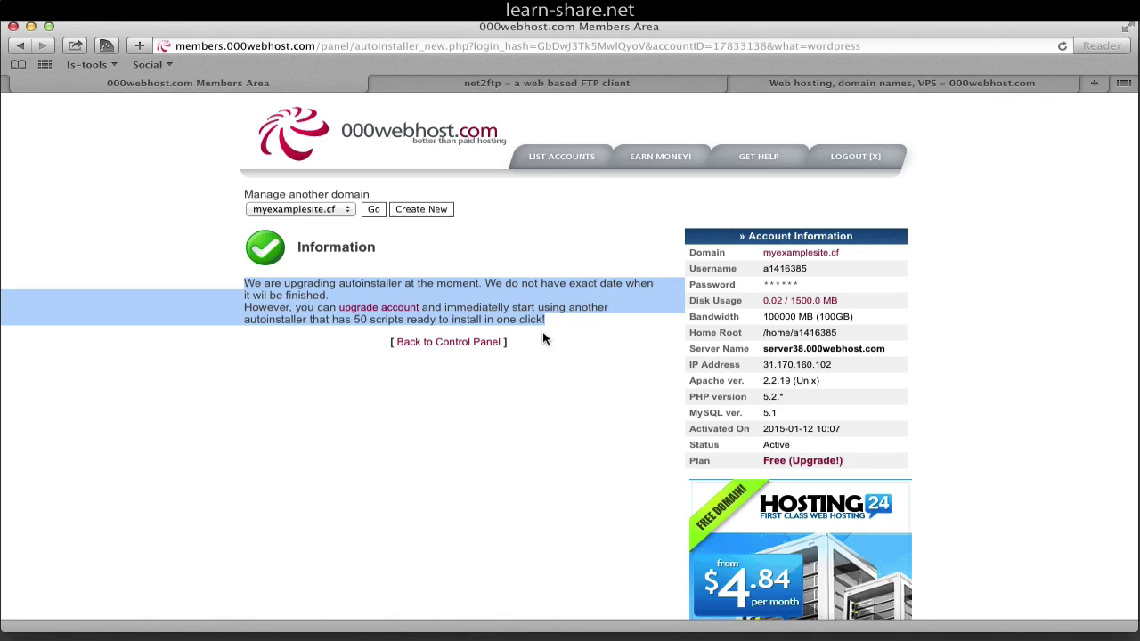
pyautogui.click(544, 337)
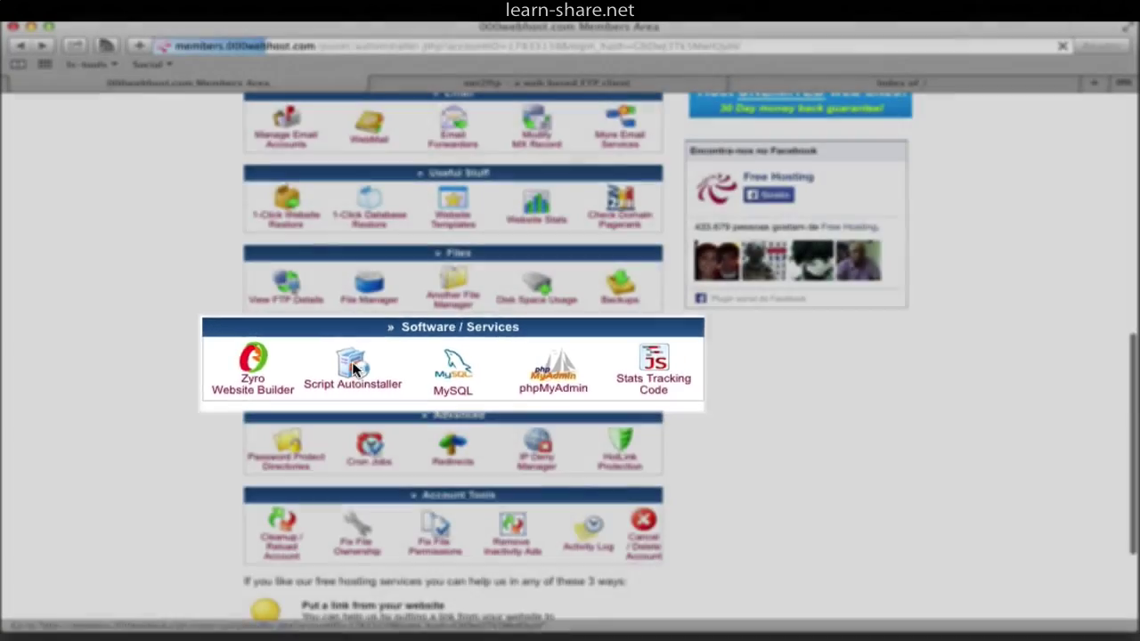
# Step: Follow the autoinstaller's link to wordpress.org and the WordPress 4.1 download page
pyautogui.click(332, 372)
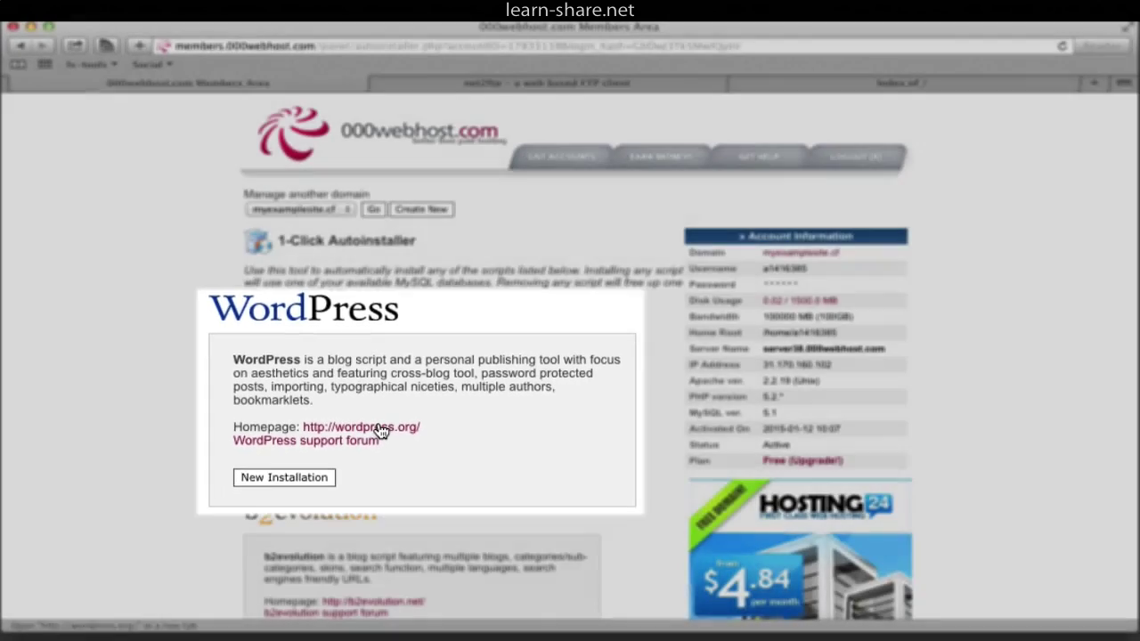
pyautogui.click(370, 434)
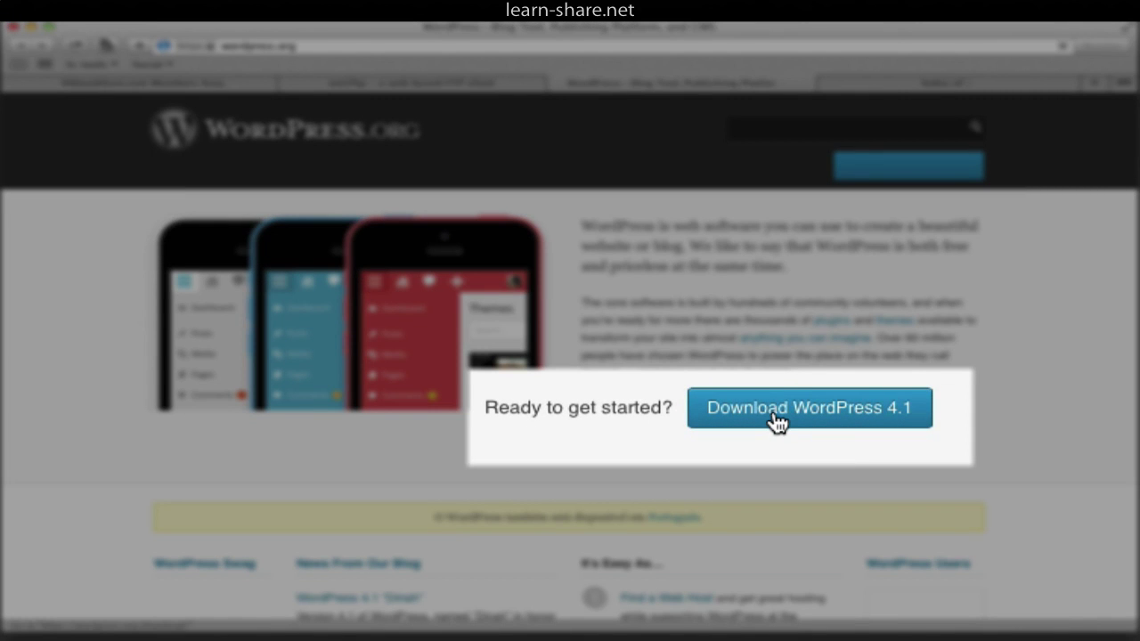
pyautogui.click(775, 415)
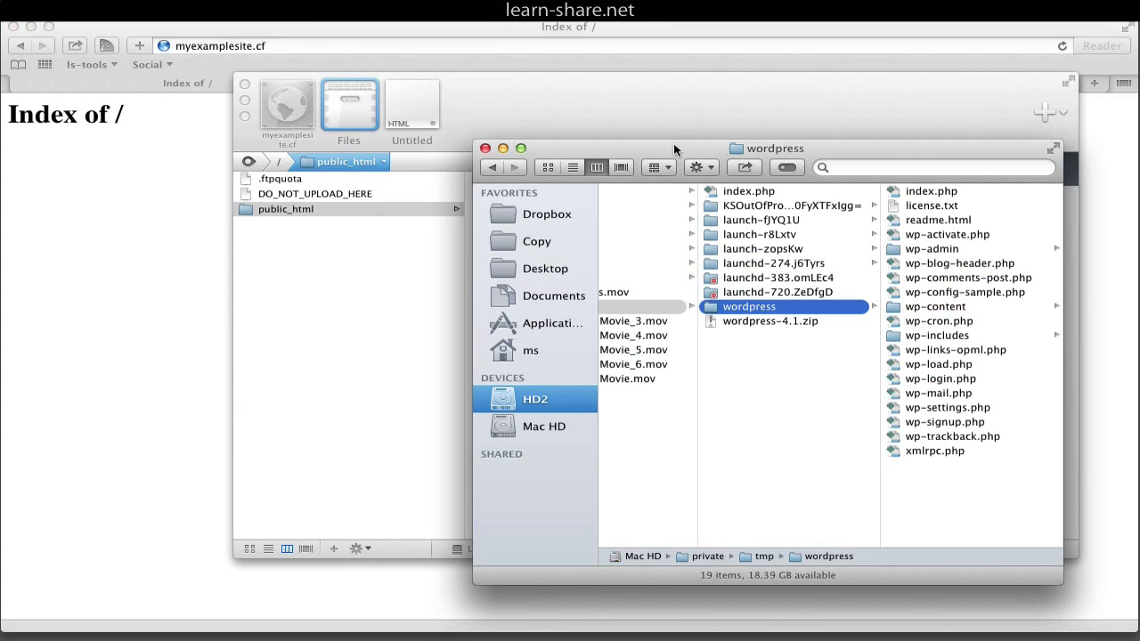
# Step: Upload all 19 WordPress files from the Finder wordpress folder into public_html in Transmit
pyautogui.moveTo(914, 474)
pyautogui.mouseDown()
pyautogui.moveTo(880, 190)
pyautogui.moveTo(478, 294)
pyautogui.mouseUp()
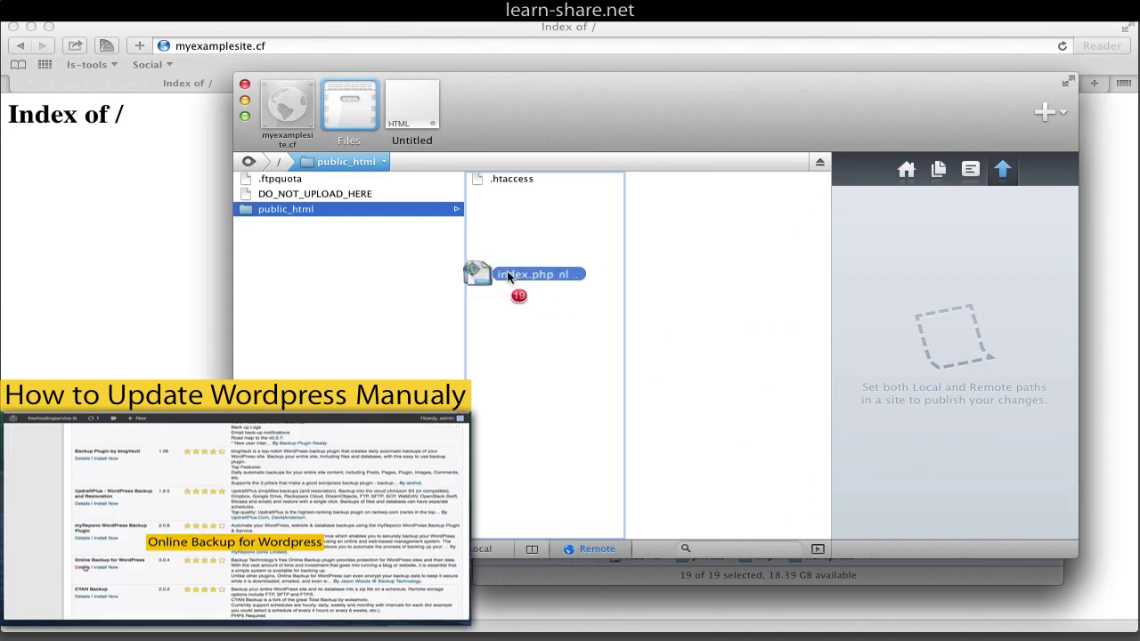
pyautogui.moveTo(478, 289); pyautogui.dragTo(534, 263)
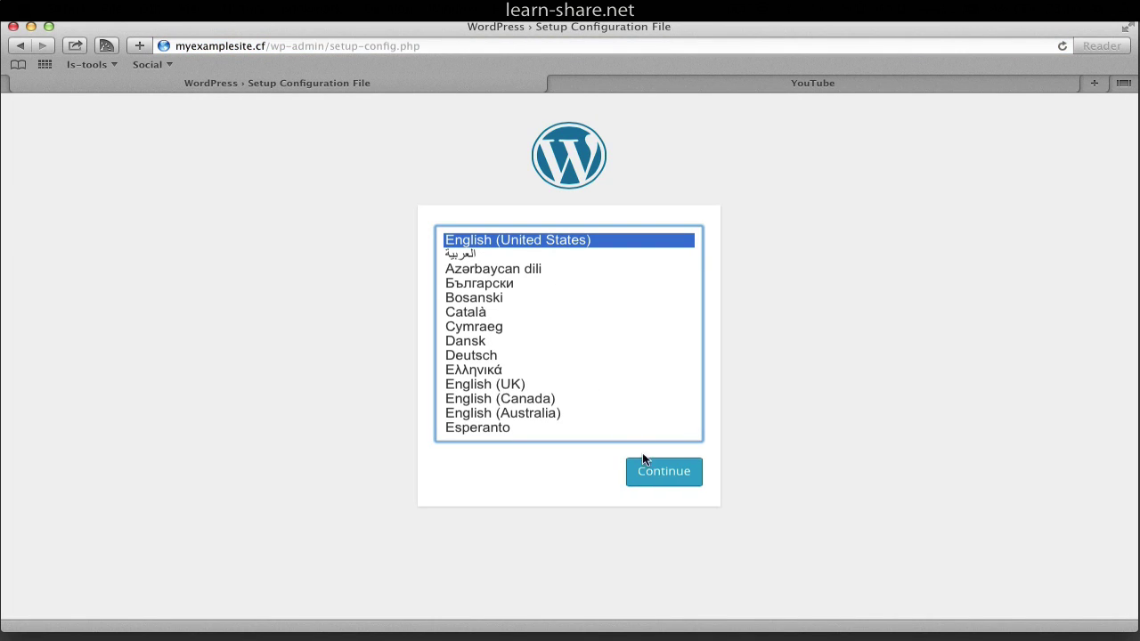
# Step: Continue WordPress setup in English (United States) and reach the database connection form
pyautogui.click(664, 475)
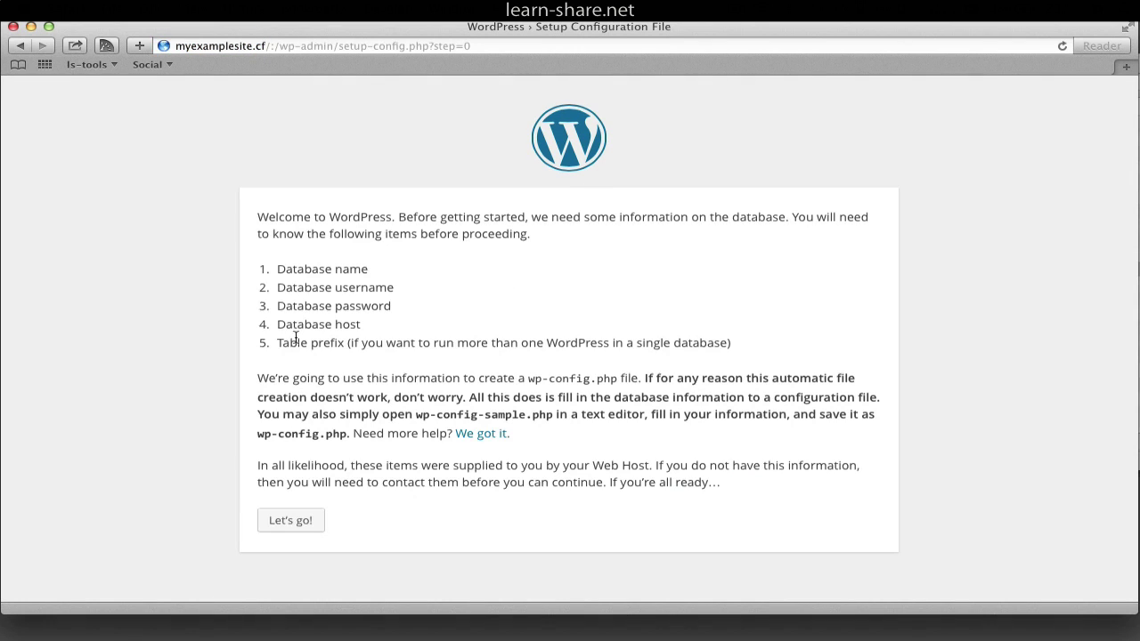
pyautogui.click(294, 522)
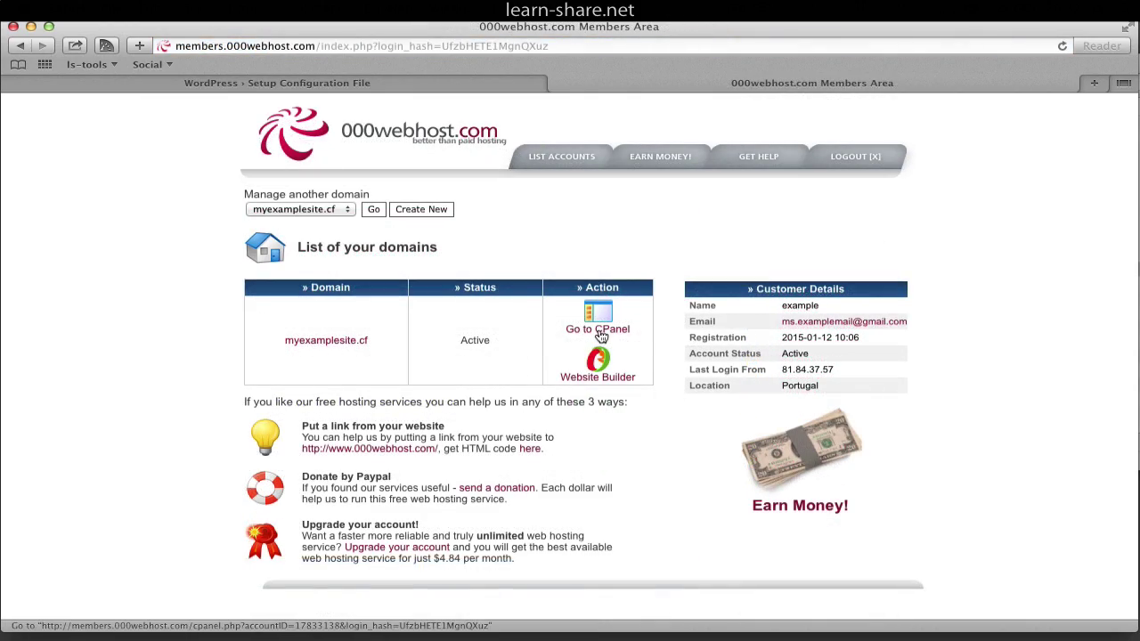
# Step: Copy the database name a1416385_db from the MySQL page of the myexamplesite.cf control panel
pyautogui.click(601, 334)
pyautogui.scroll(-5, 380, 356)
pyautogui.scroll(-3, 380, 356)
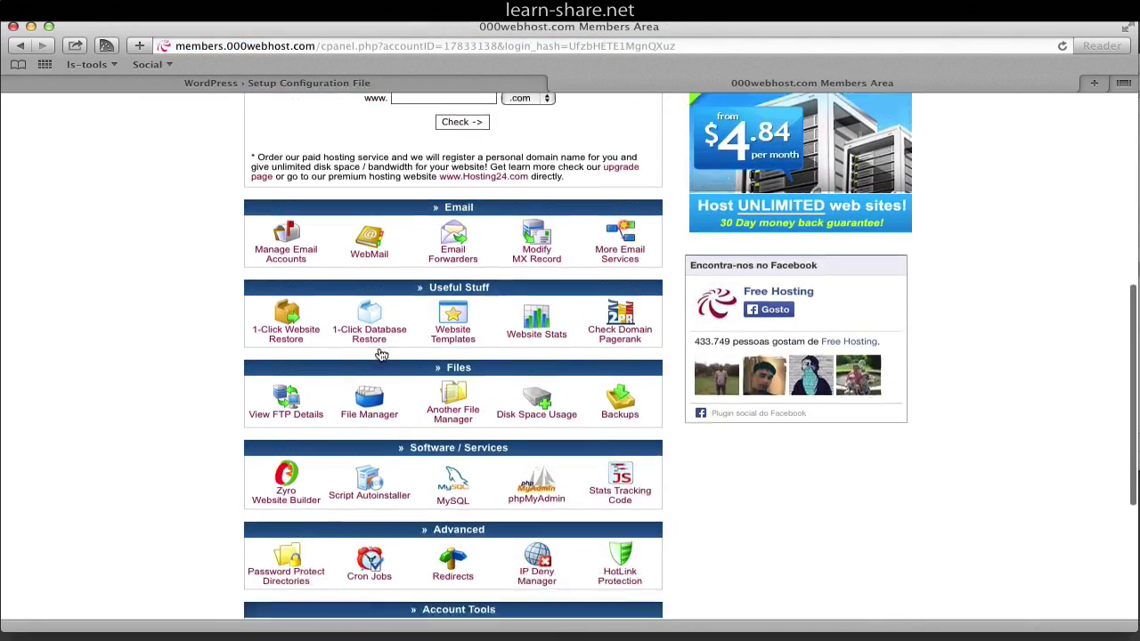
pyautogui.scroll(-2, 380, 356)
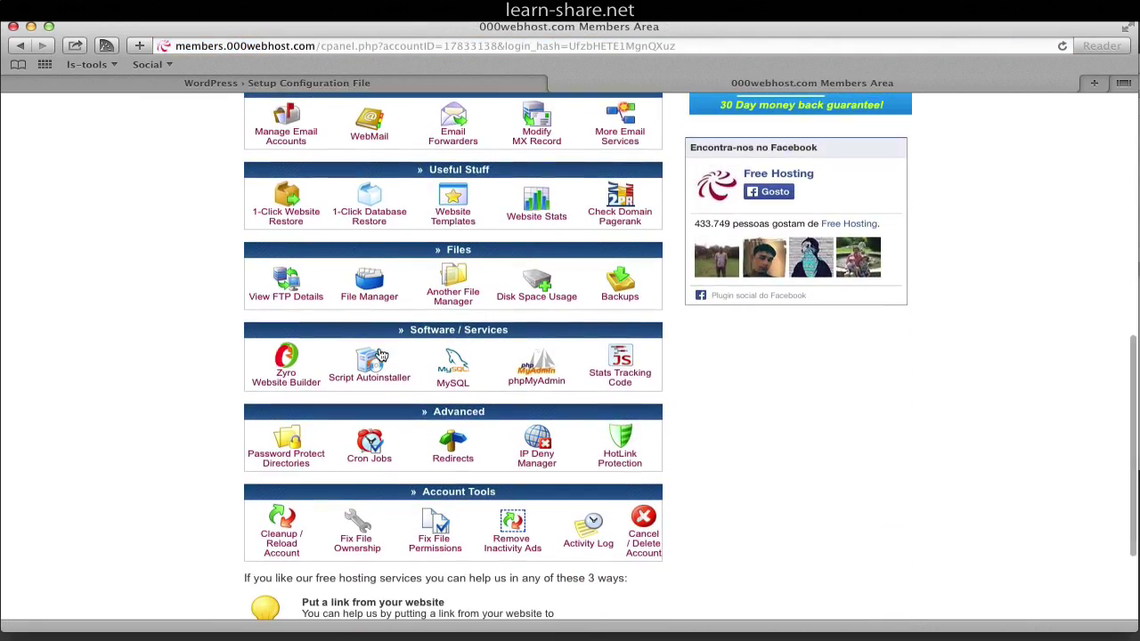
pyautogui.click(453, 374)
pyautogui.scroll(-4, 450, 366)
pyautogui.scroll(-2, 451, 366)
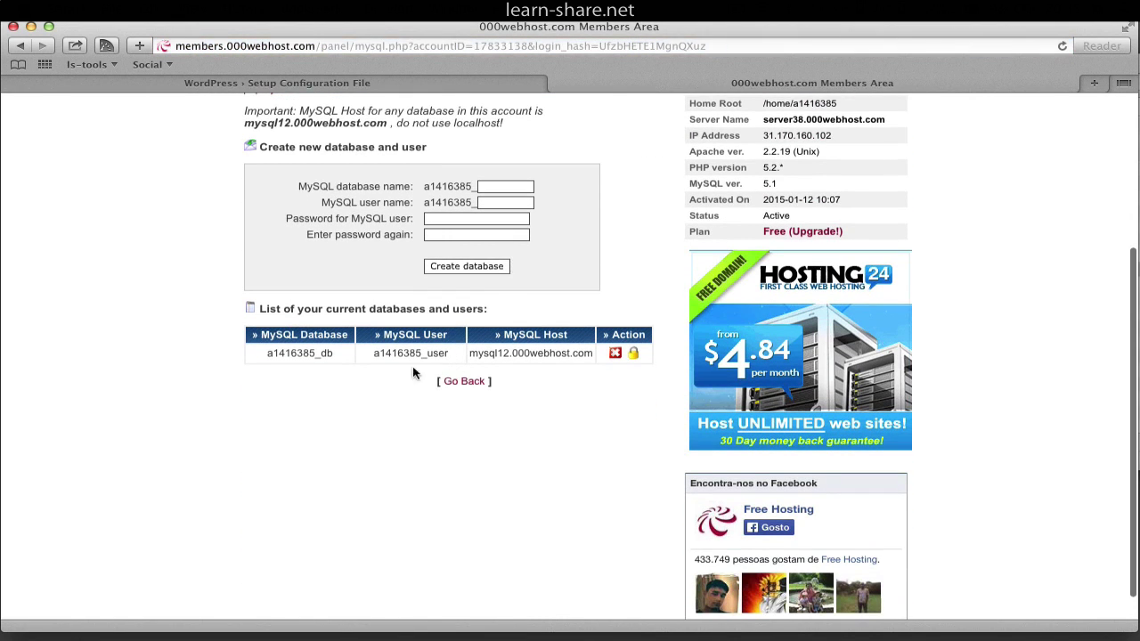
pyautogui.moveTo(340, 360); pyautogui.dragTo(281, 354)
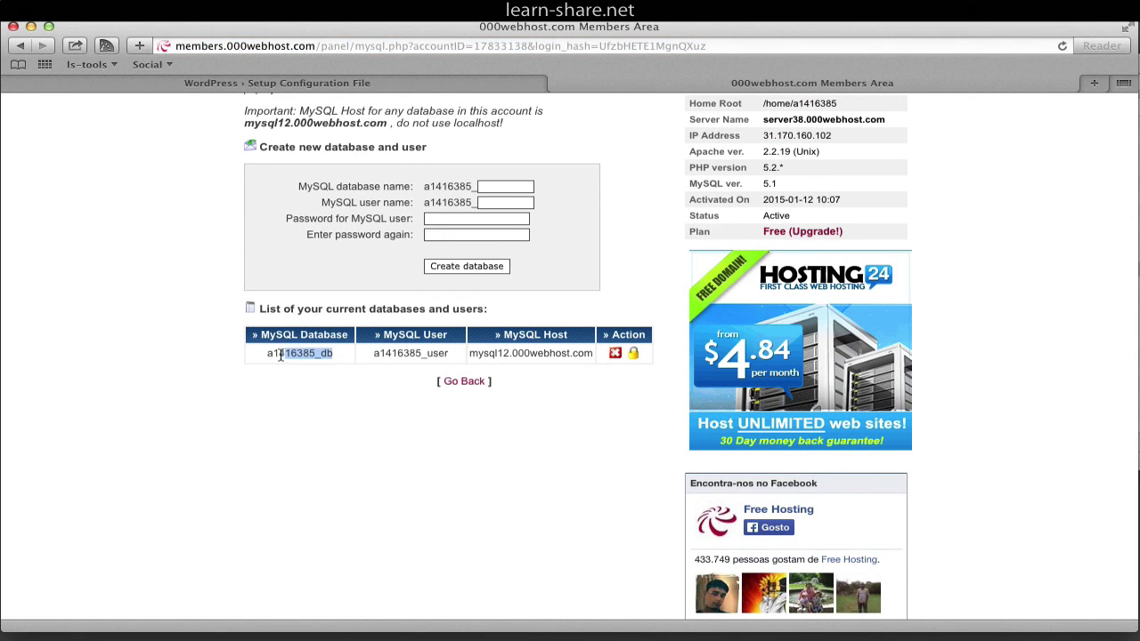
# Step: Fill the setup form's Database Name, User Name and Password fields with the copied values
pyautogui.hotkey('ctrl', 'shift', 'Tab')
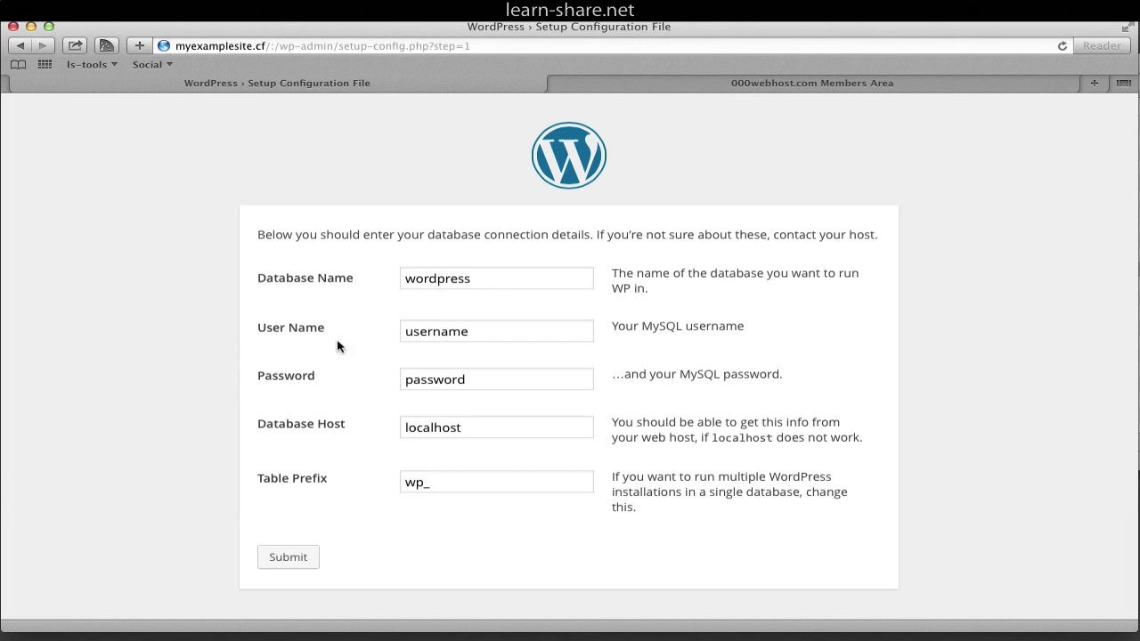
pyautogui.moveTo(495, 279); pyautogui.dragTo(370, 283)
pyautogui.write('a1416385_db')
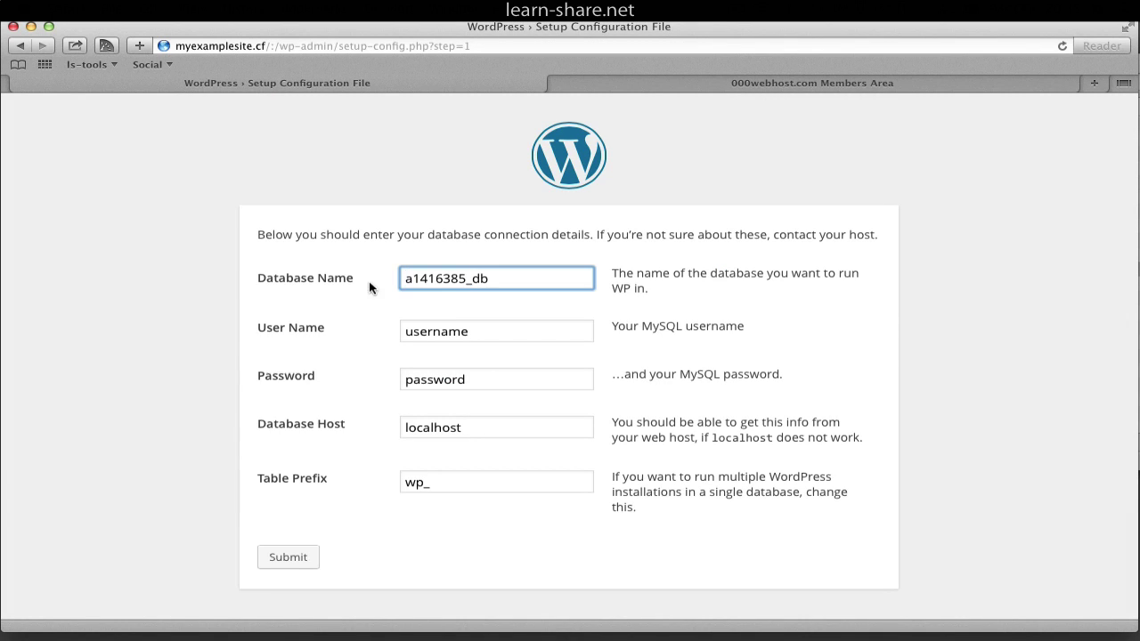
pyautogui.press('Tab')
pyautogui.write('a1416385_db')
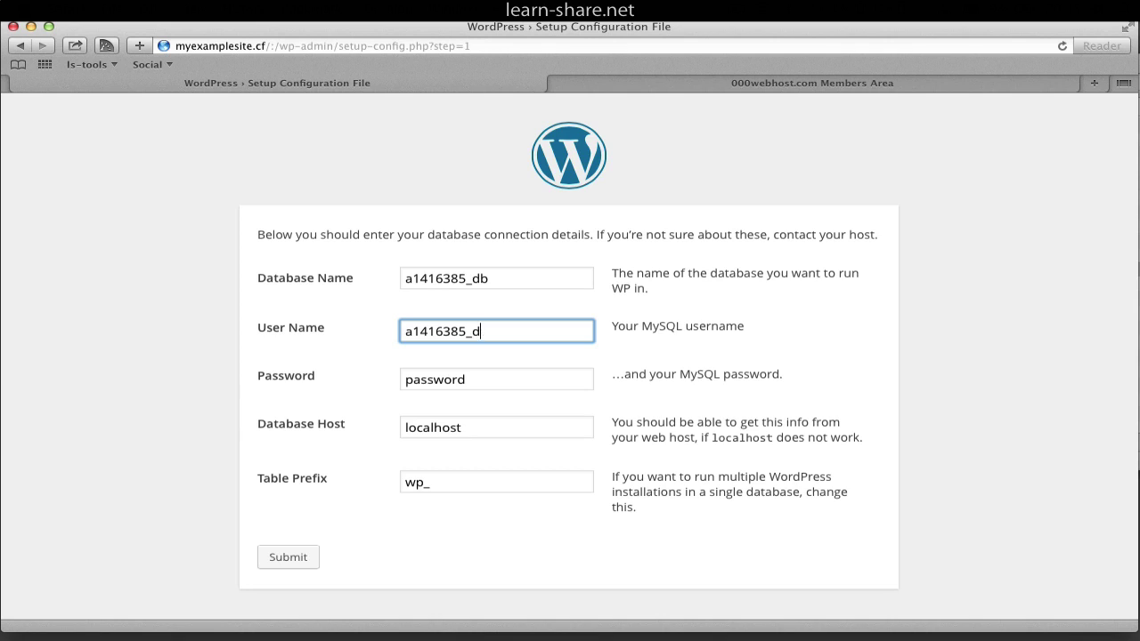
pyautogui.press('Tab')
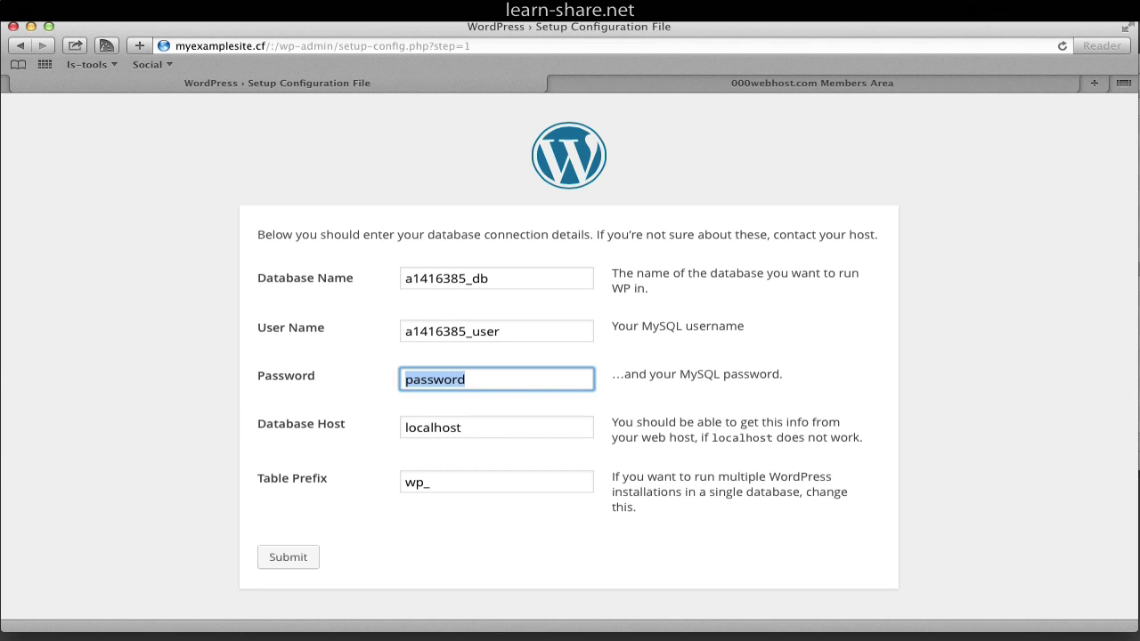
pyautogui.hotkey('ctrl', 'v')
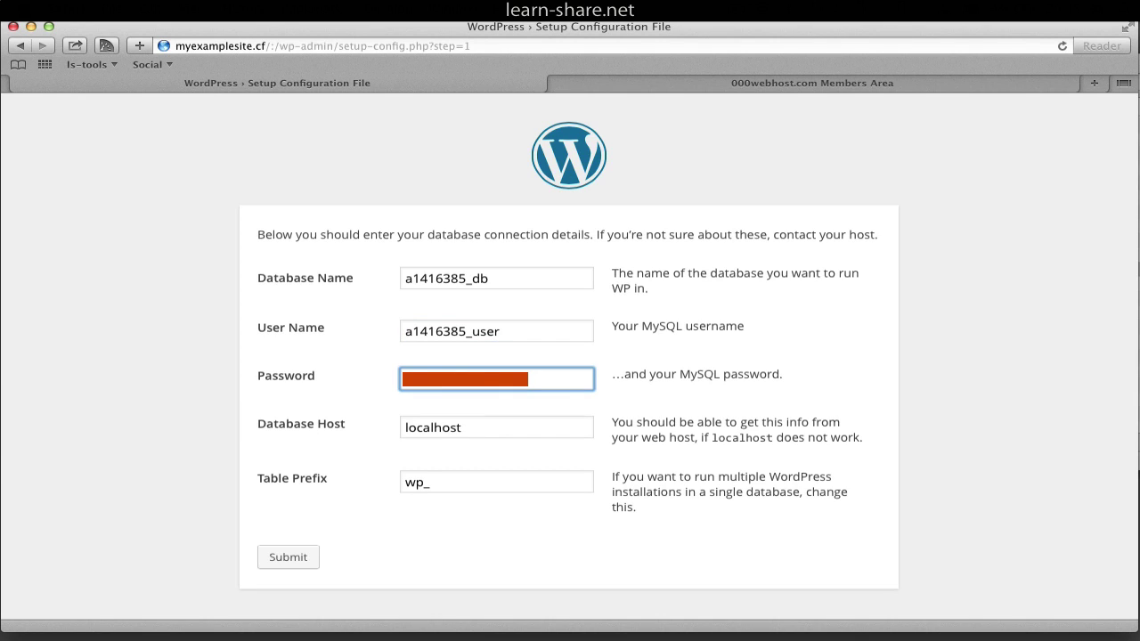
pyautogui.press('Tab')
# Step: Set Database Host to mysql12.000webhost.com and submit the connection details
pyautogui.hotkey('ctrl', 'Tab')
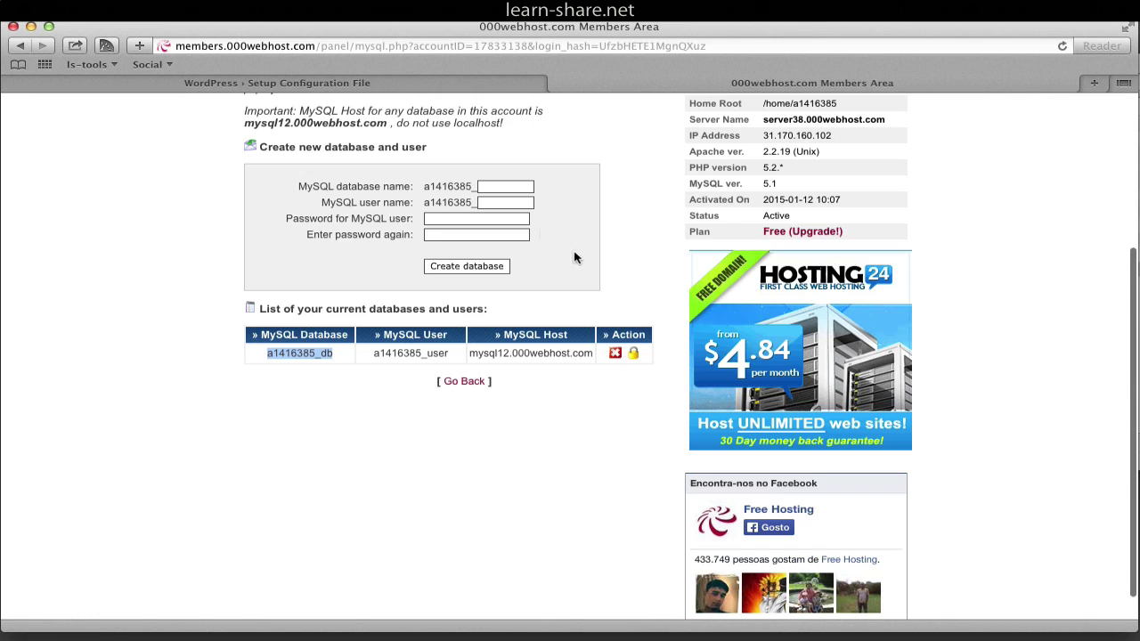
pyautogui.tripleClick(543, 353)
pyautogui.hotkey('ctrl', 'c')
pyautogui.hotkey('ctrl', 'shift', 'Tab')
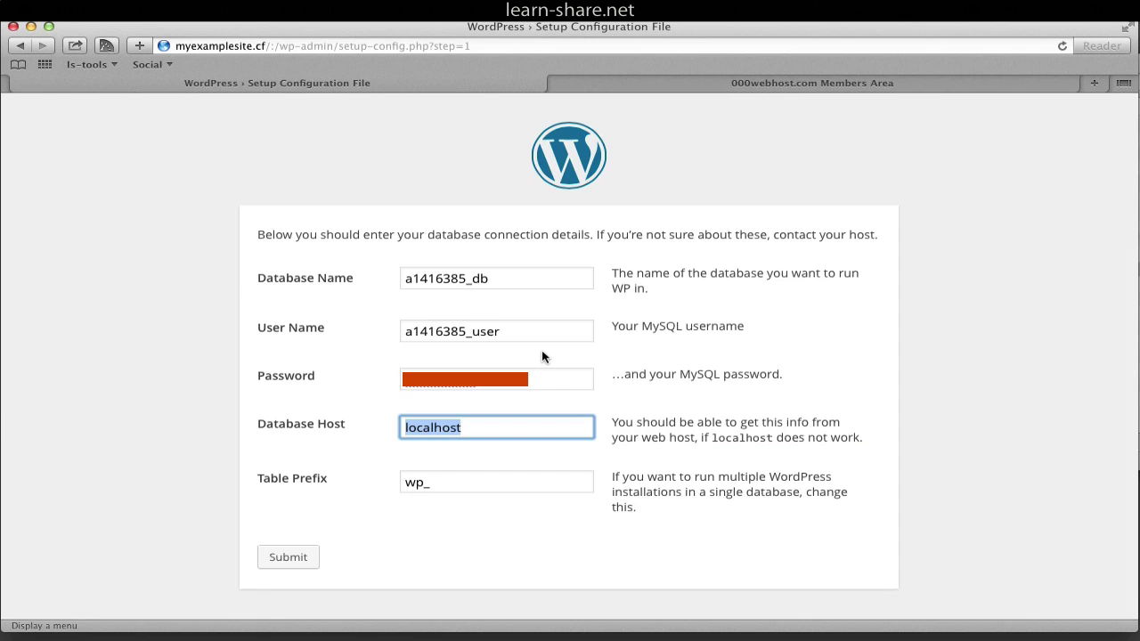
pyautogui.hotkey('ctrl', 'v')
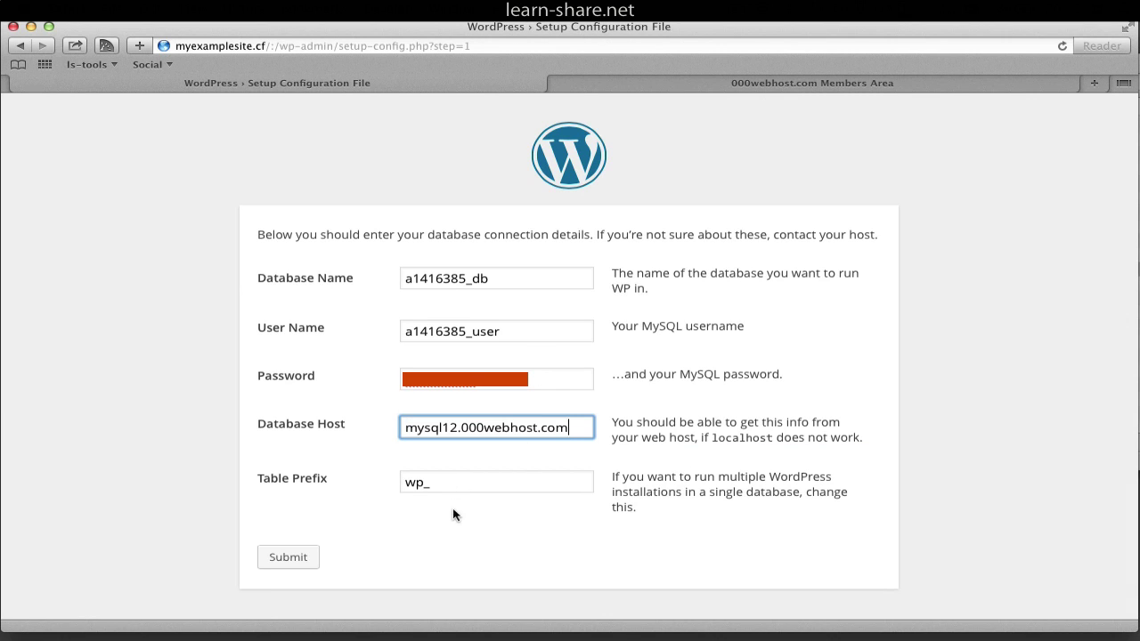
pyautogui.click(457, 516)
pyautogui.click(298, 561)
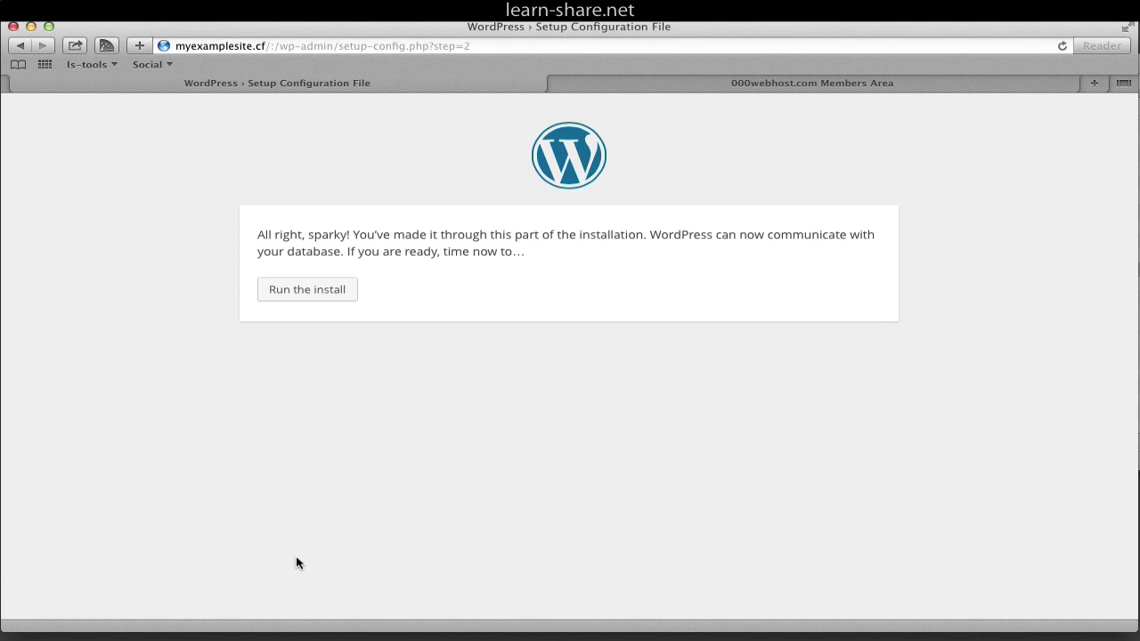
# Step: Install WordPress as site myexamplesite with username admin, a password and the admin e-mail address
pyautogui.click(325, 297)
pyautogui.write('myexamplesite')
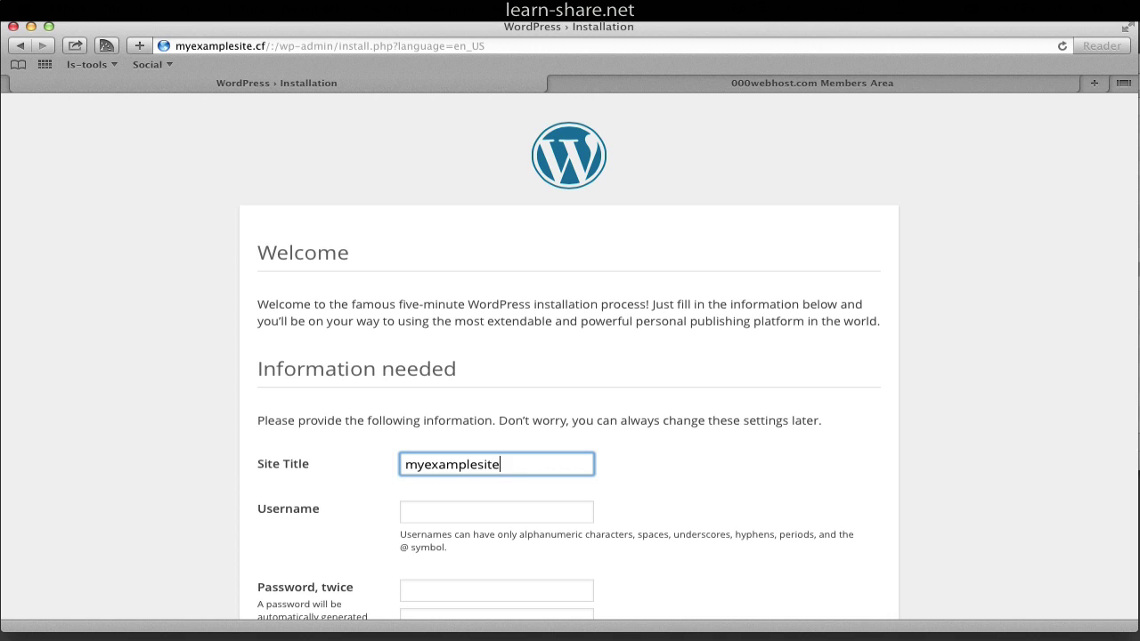
pyautogui.press('Tab')
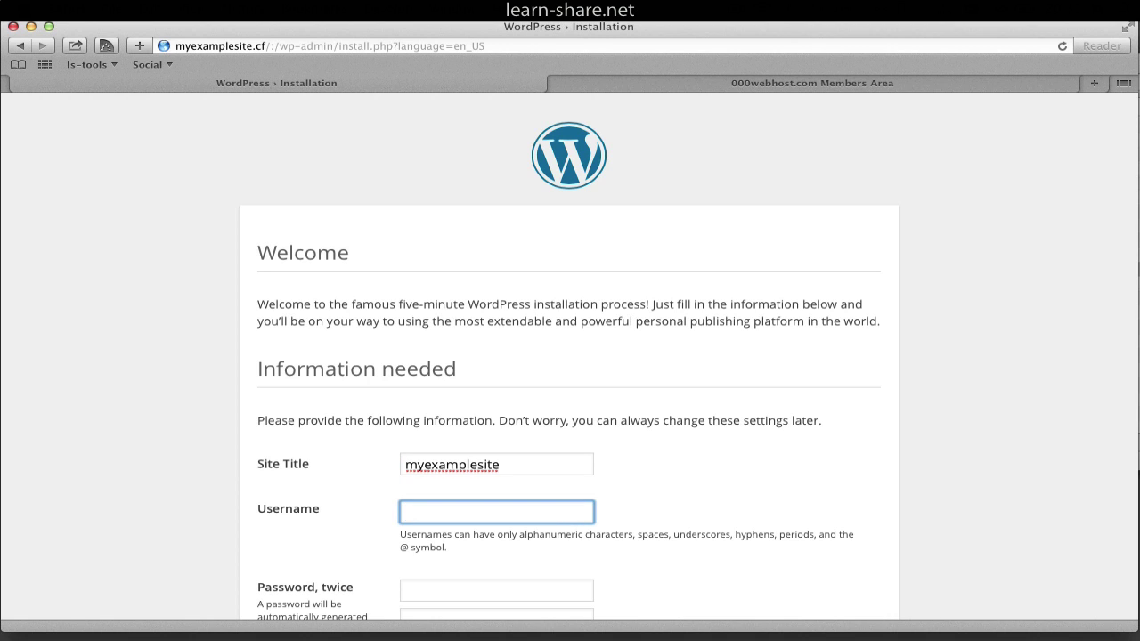
pyautogui.write('dmin')
pyautogui.press('Tab')
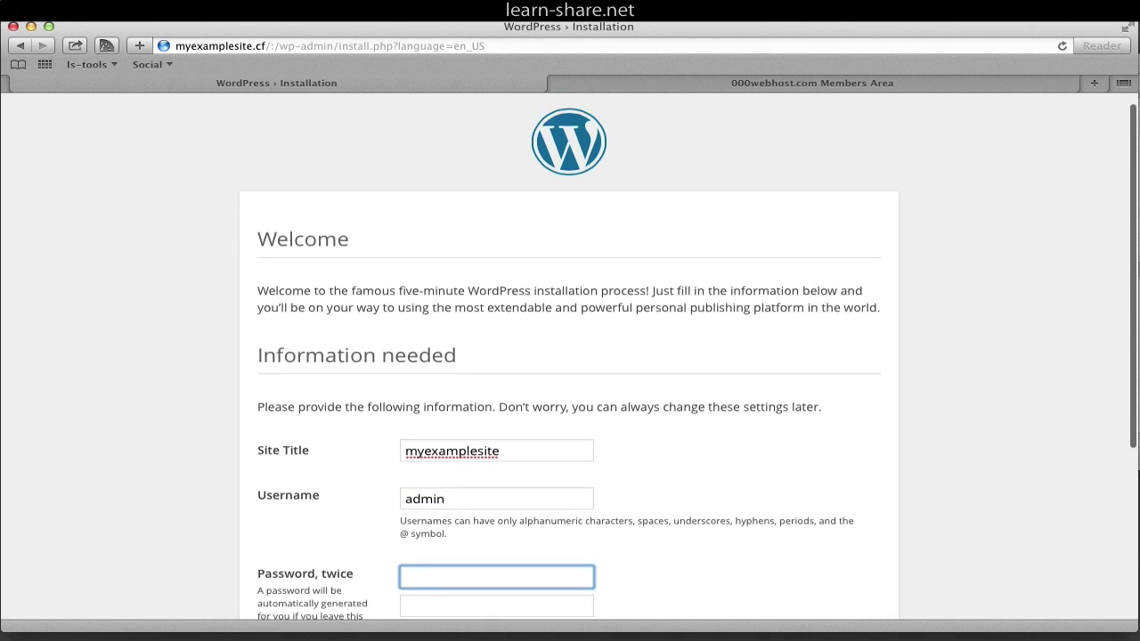
pyautogui.scroll(-5, 570, 356)
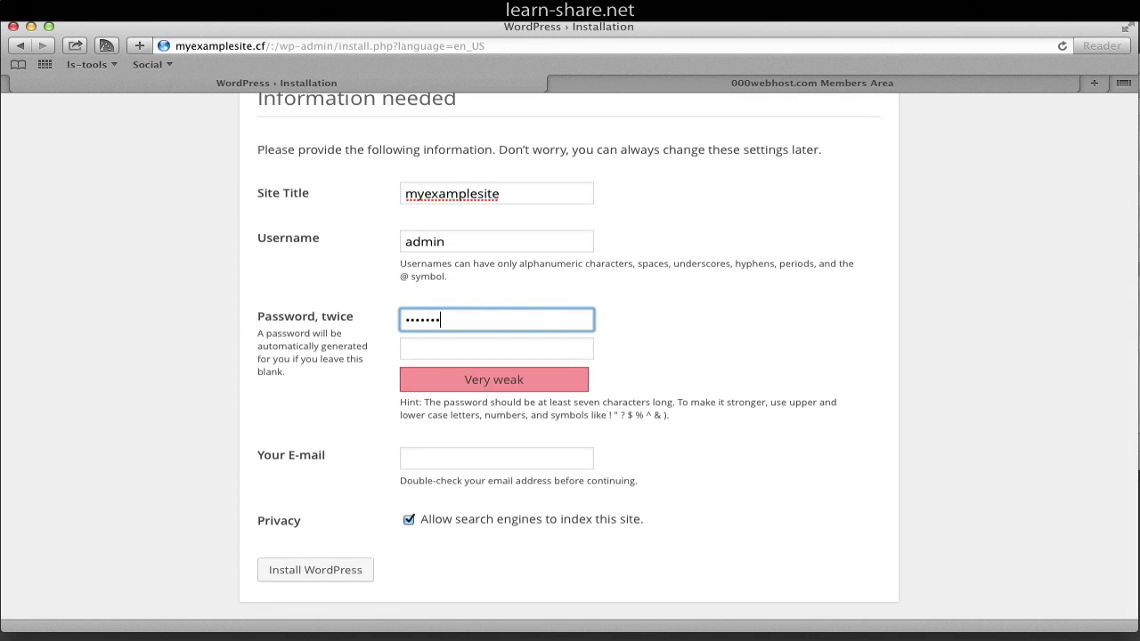
pyautogui.press('Tab')
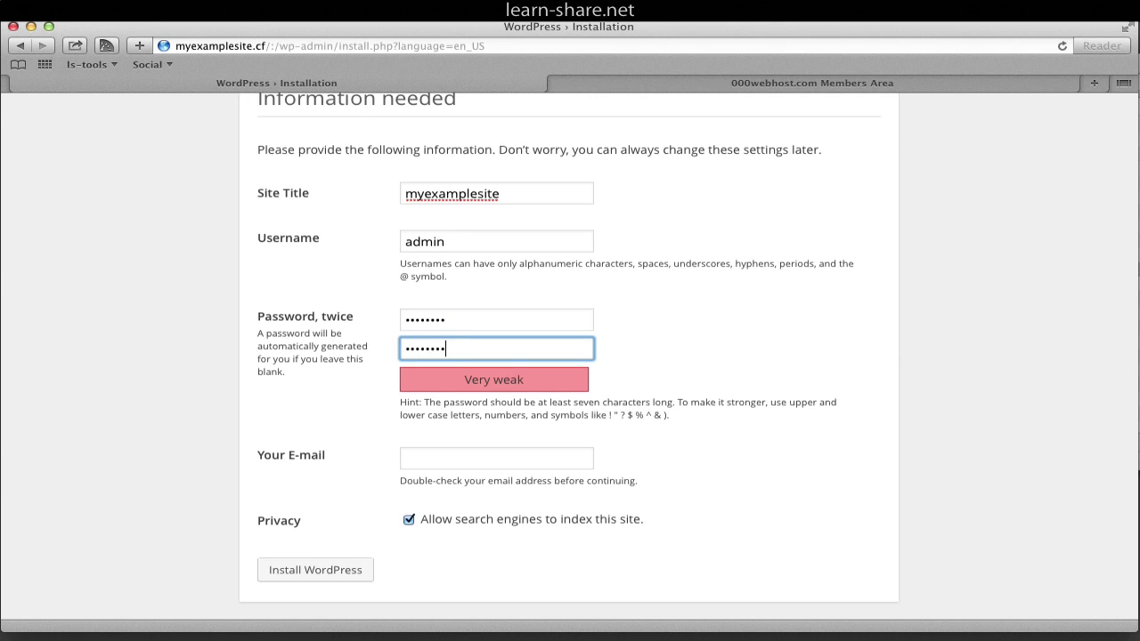
pyautogui.press('Tab')
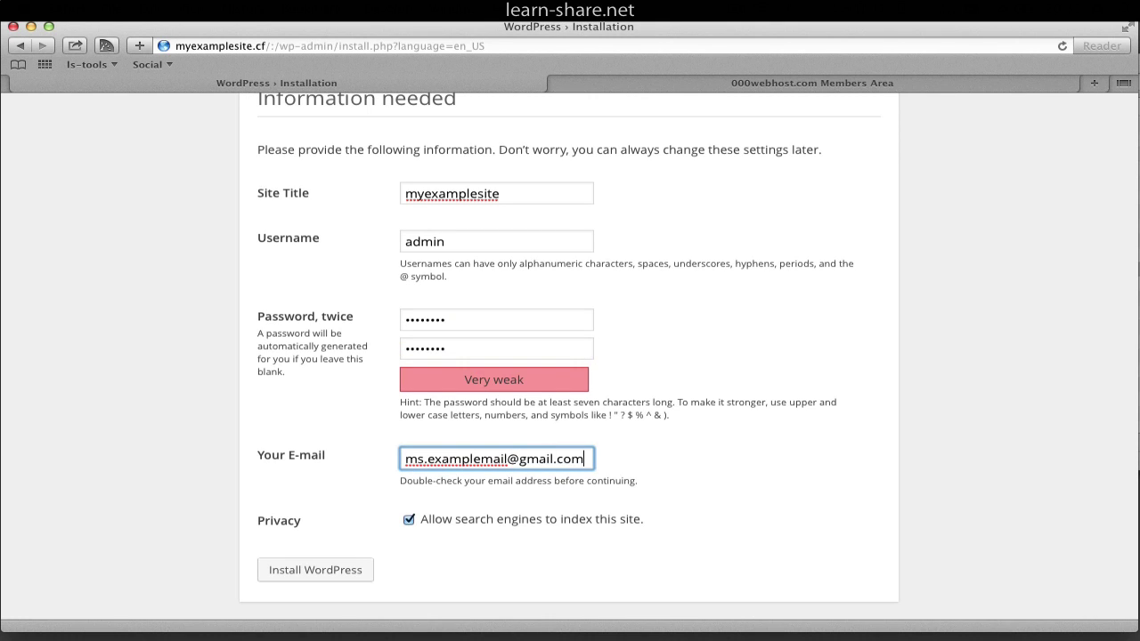
pyautogui.click(332, 573)
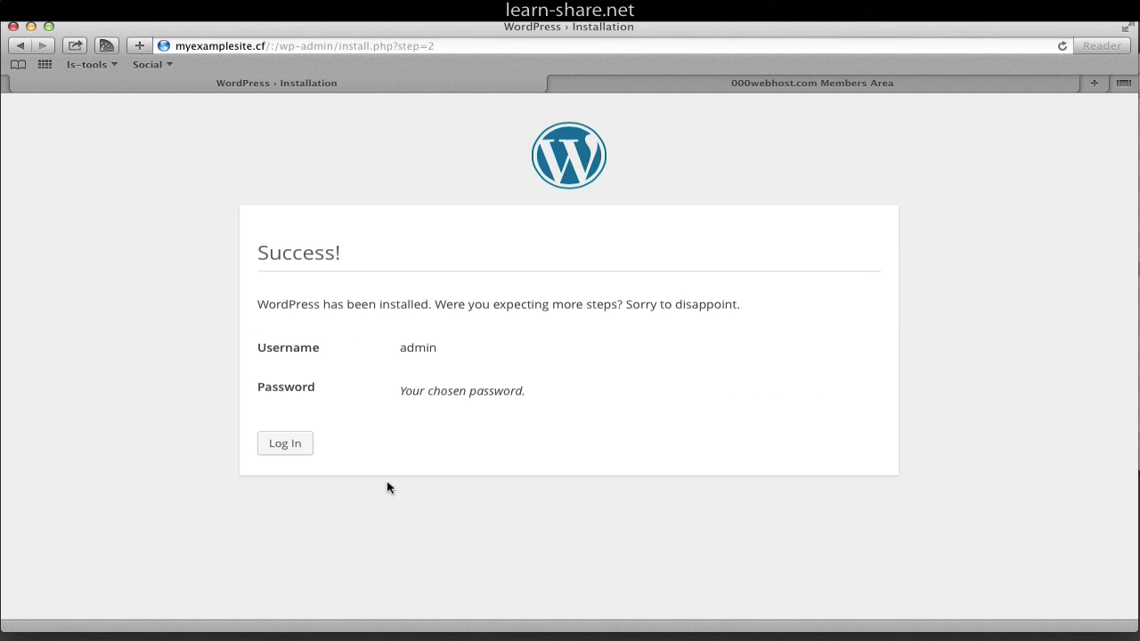
# Step: Log into WordPress as admin and dismiss the save-password prompt
pyautogui.click(300, 448)
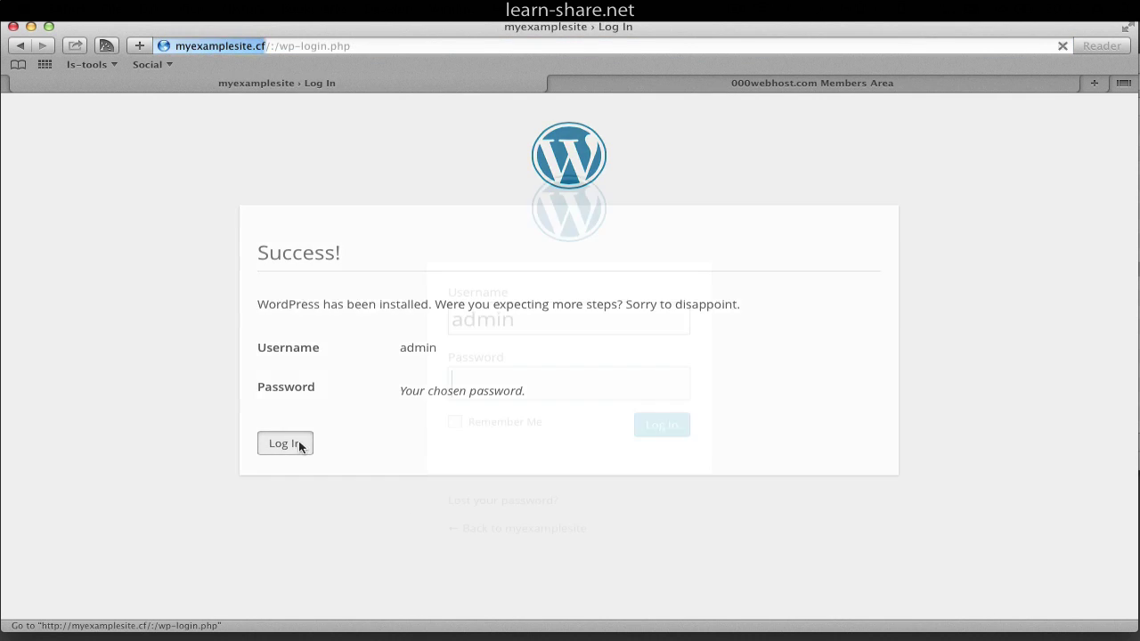
pyautogui.press('Return')
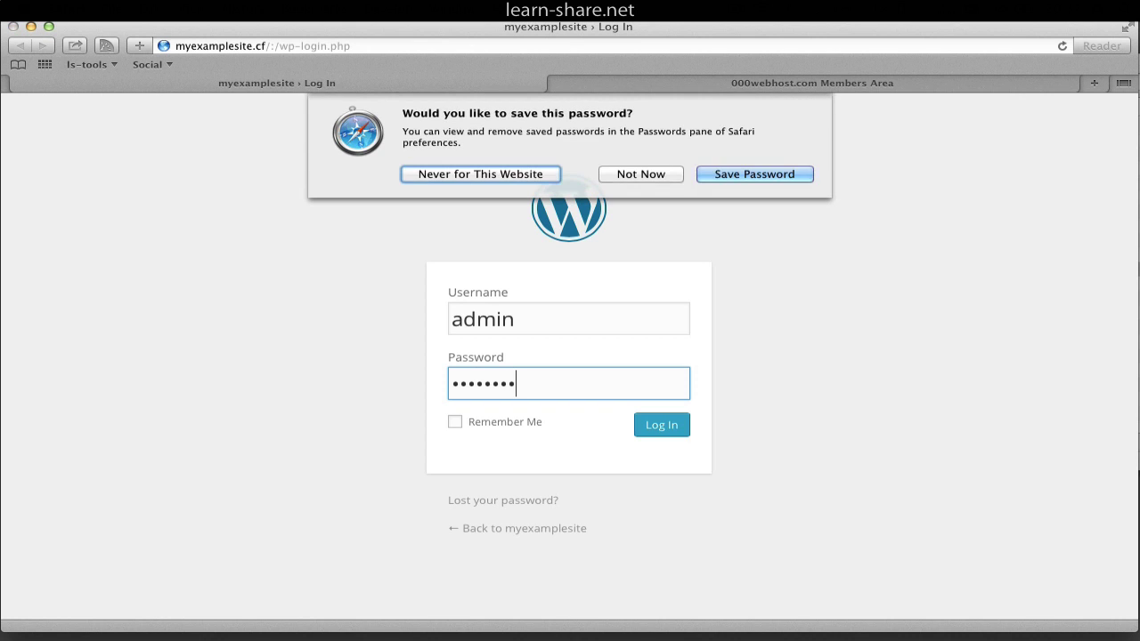
pyautogui.press('Return')
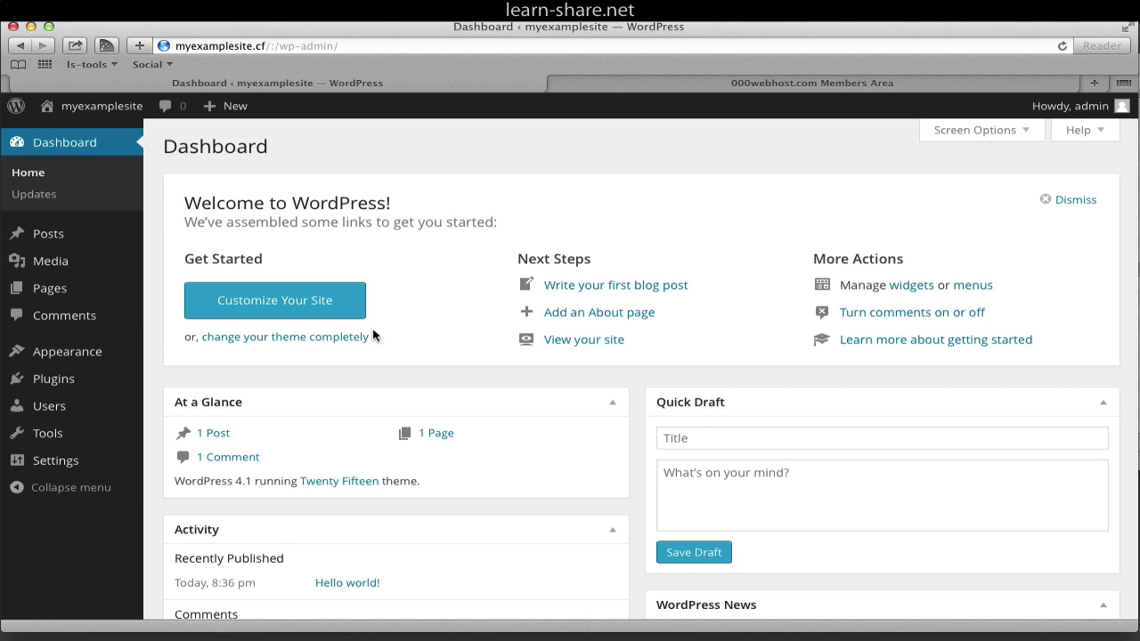
pyautogui.moveTo(66, 352)
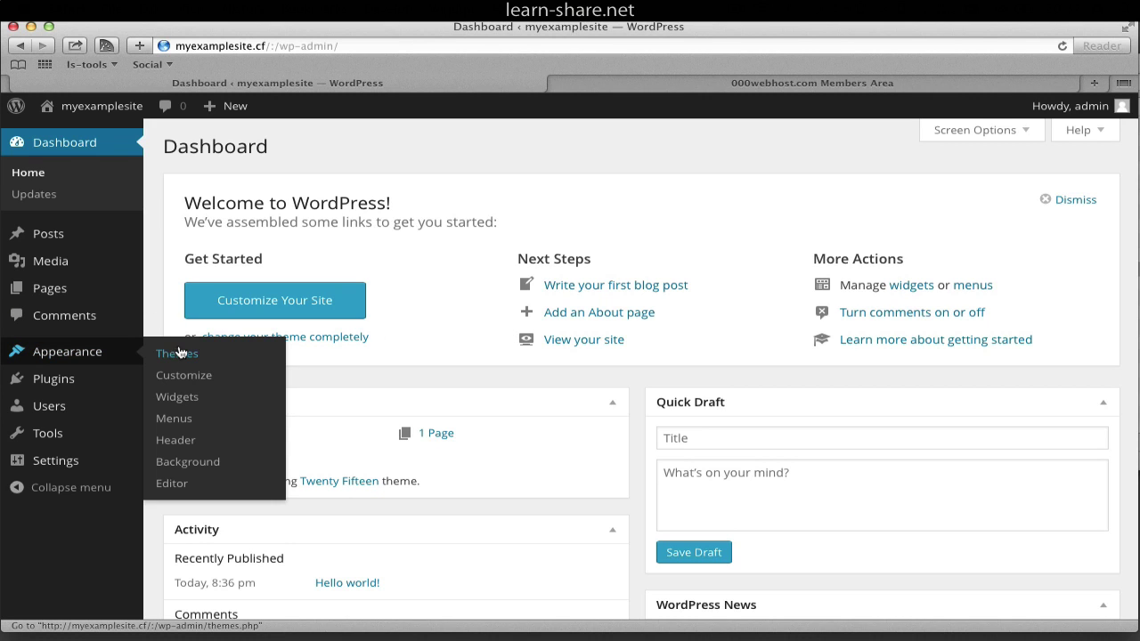
# Step: Open the Twenty Fifteen theme customizer and select the tagline text
pyautogui.click(177, 353)
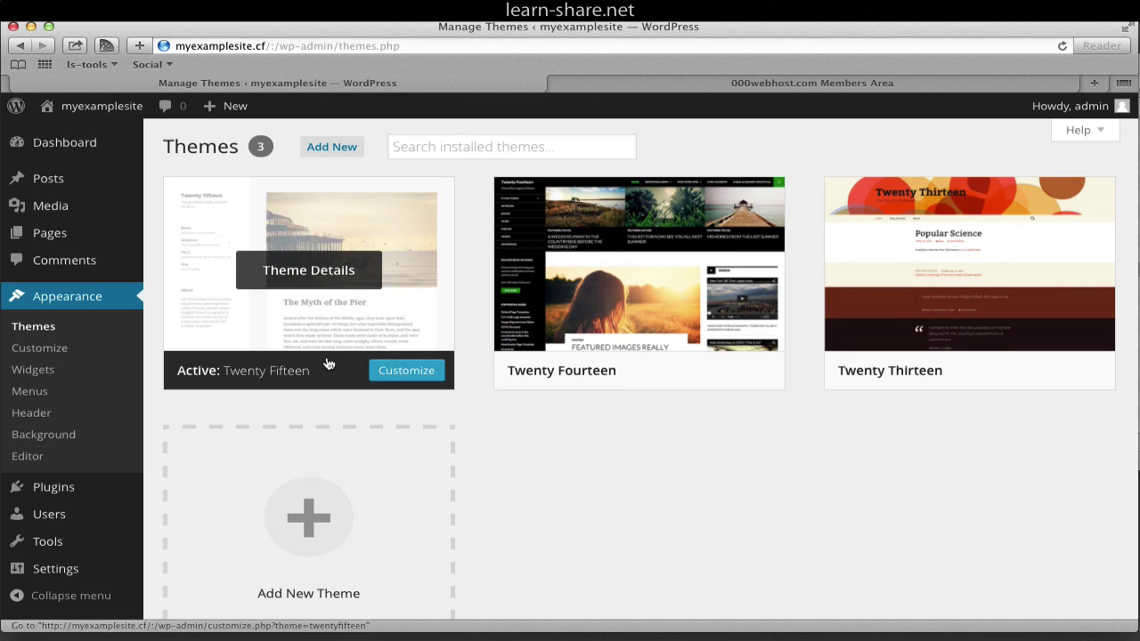
pyautogui.click(402, 371)
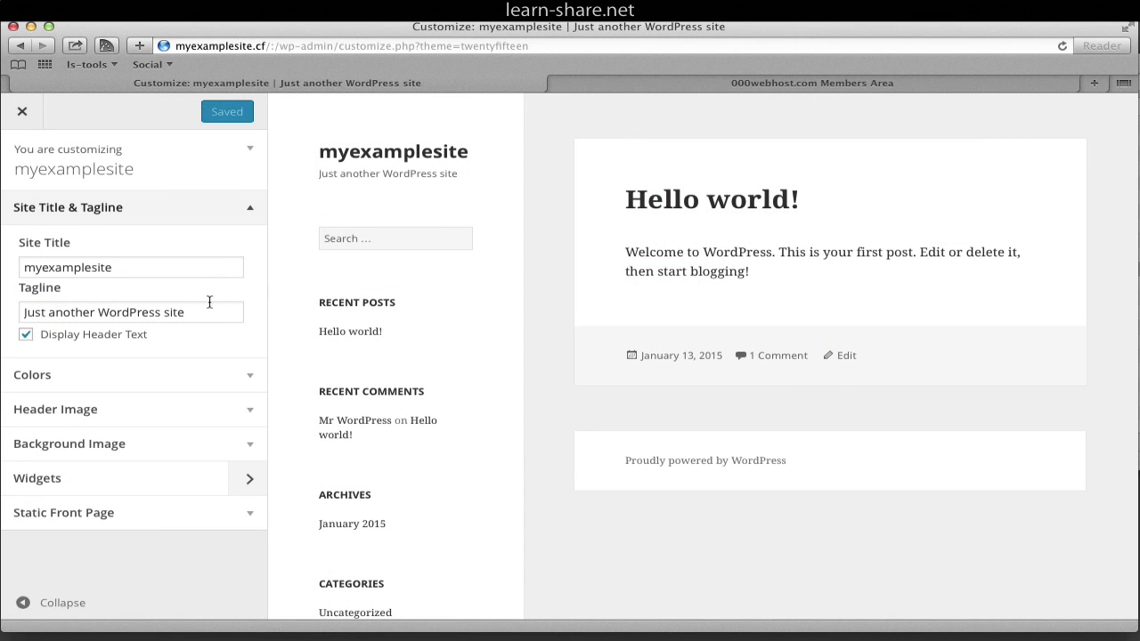
pyautogui.moveTo(209, 309); pyautogui.dragTo(24, 310)
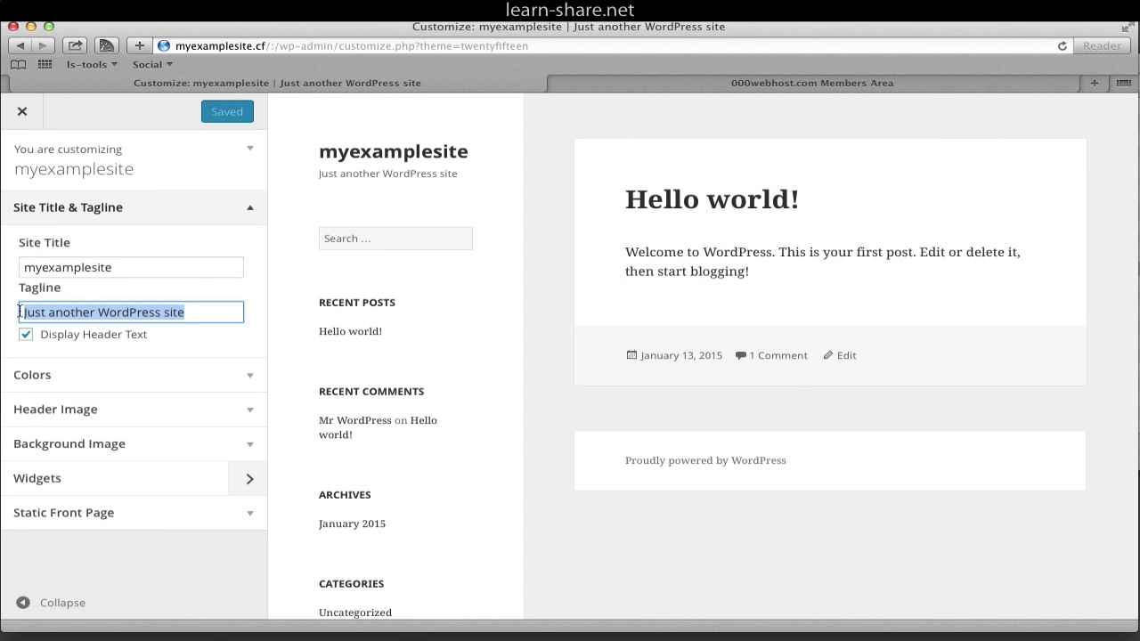